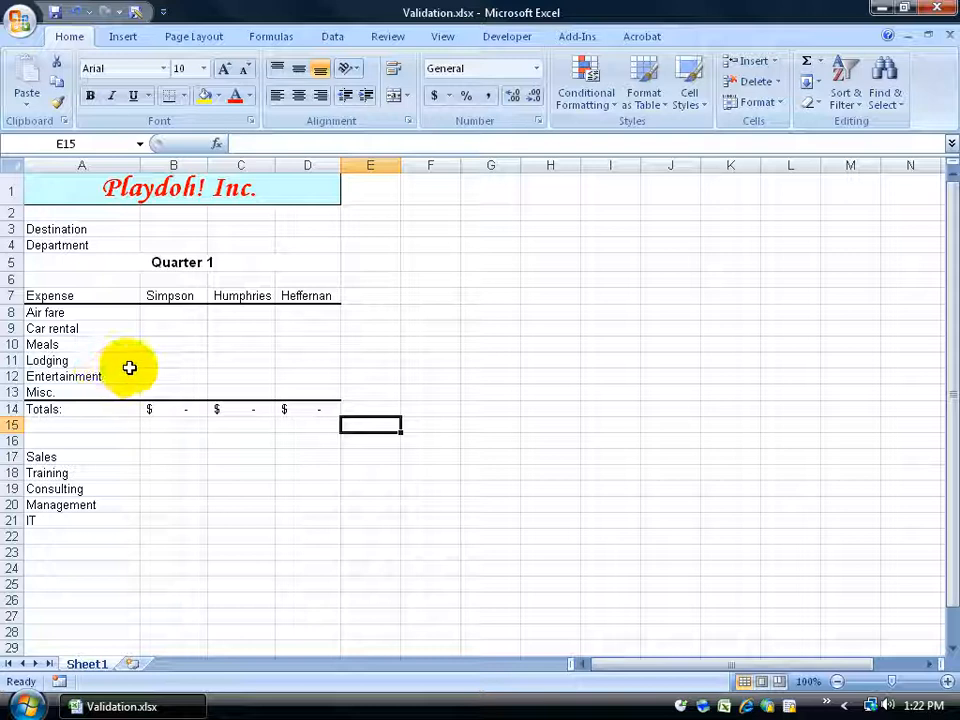
Add data validation to cells B8:D13 allowing only decimal values between 0 and 1000
drag(152, 315, 318, 376)
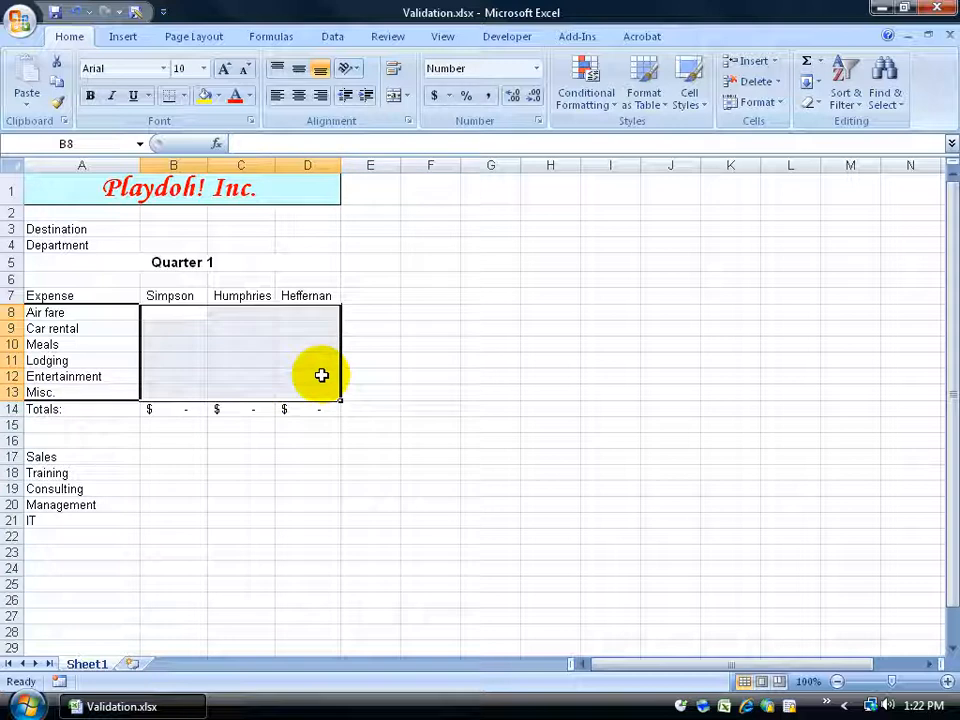
click(336, 38)
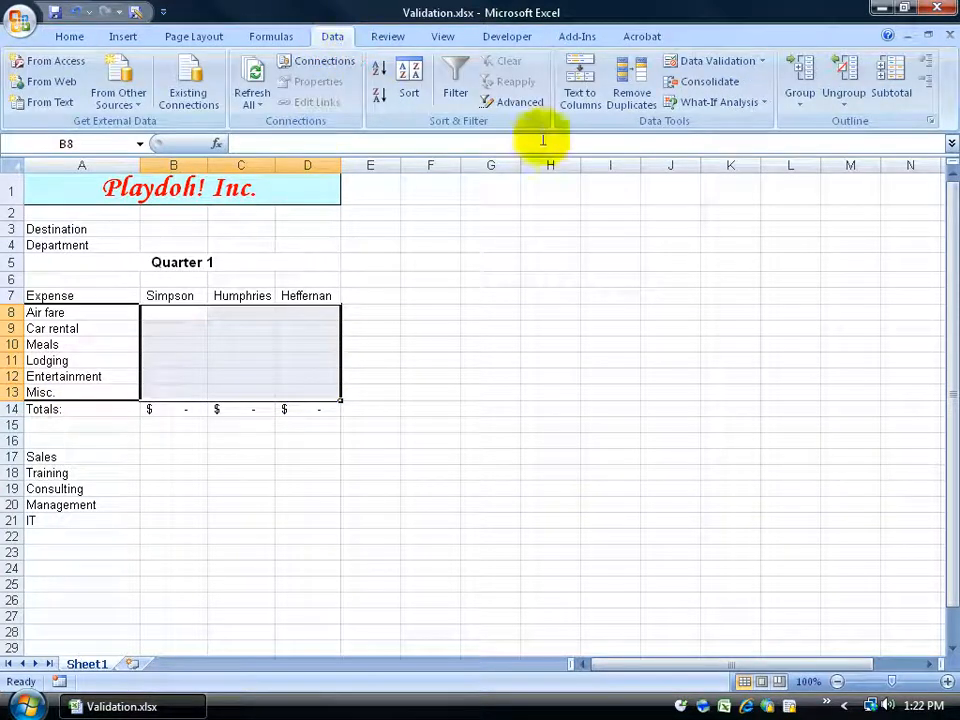
click(722, 61)
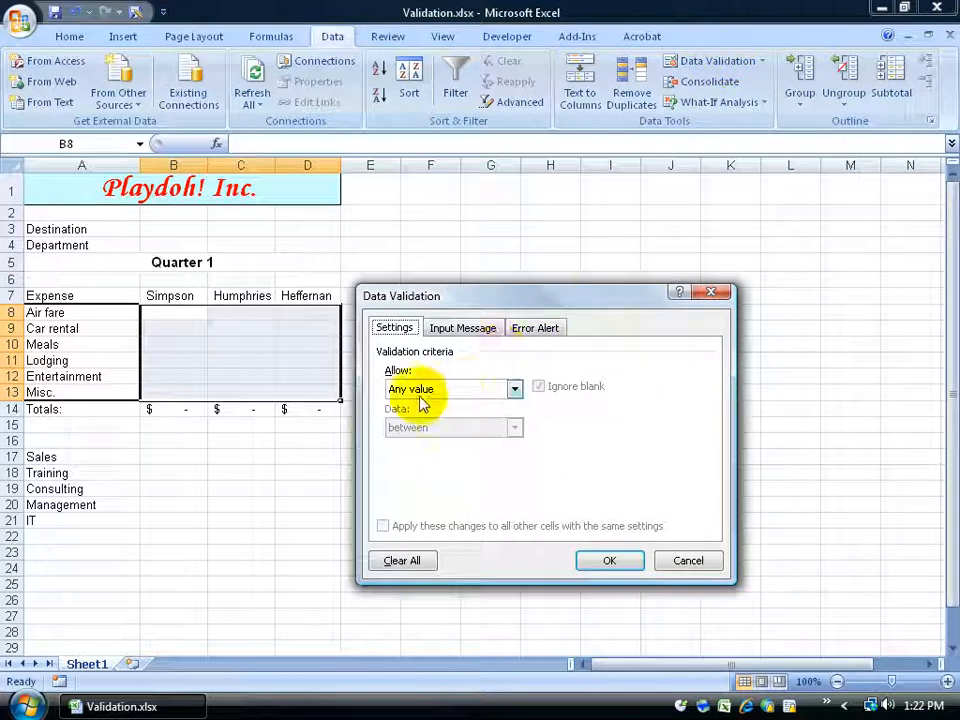
click(519, 389)
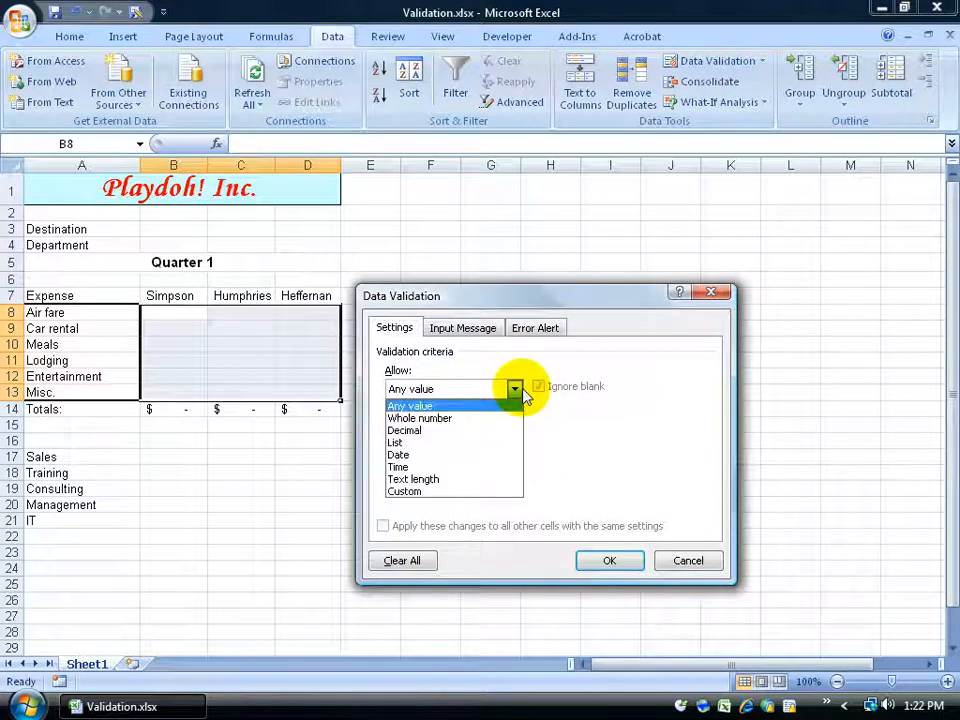
click(472, 430)
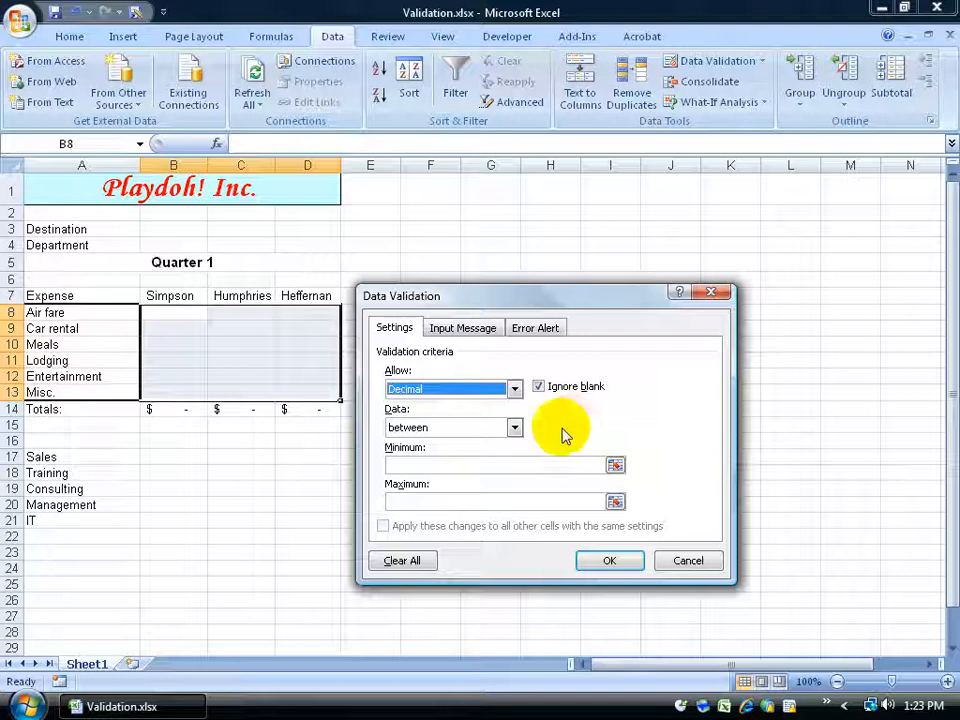
click(415, 467)
text(0)
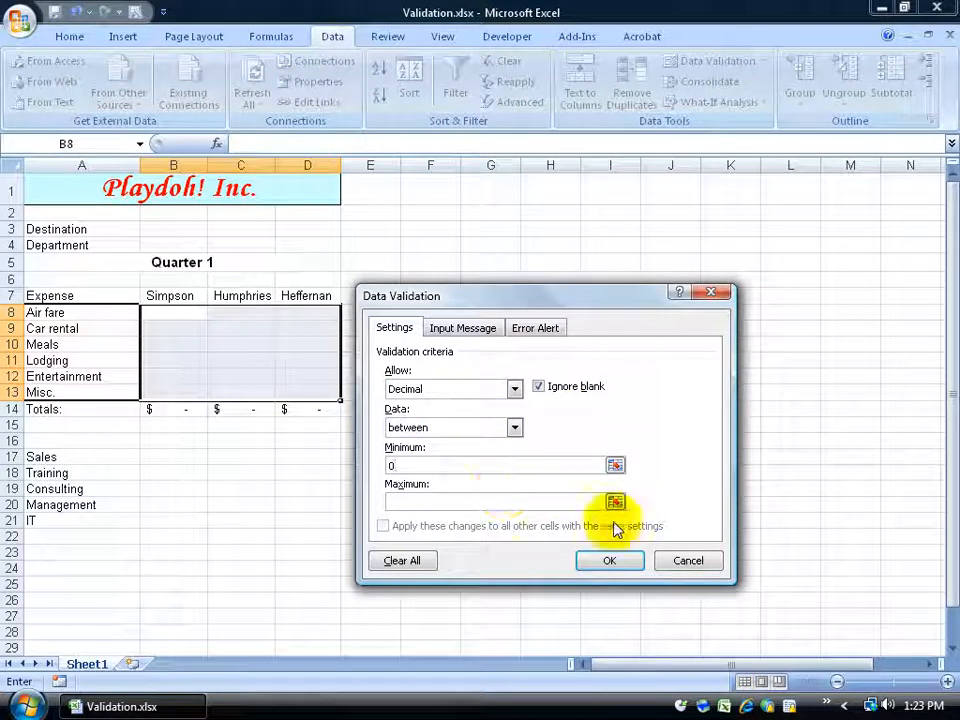
text(1000)
Give the validation an input message titled "Expense Amount" with the text "Please enter in the expense amount"
click(484, 336)
click(525, 330)
click(493, 336)
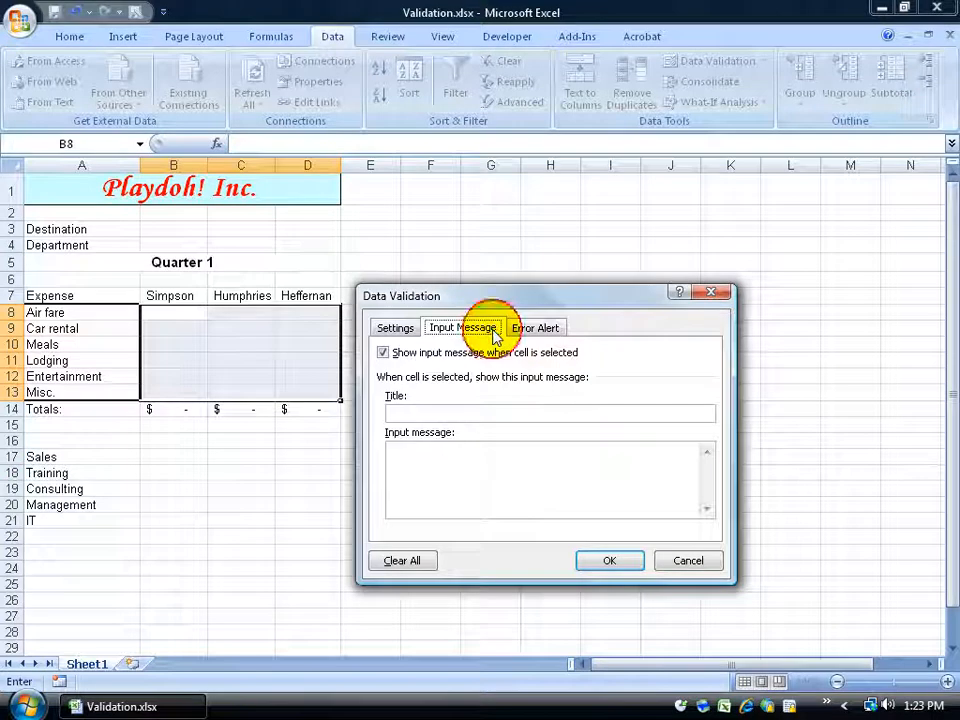
click(428, 414)
text(Expense Amount)
click(462, 458)
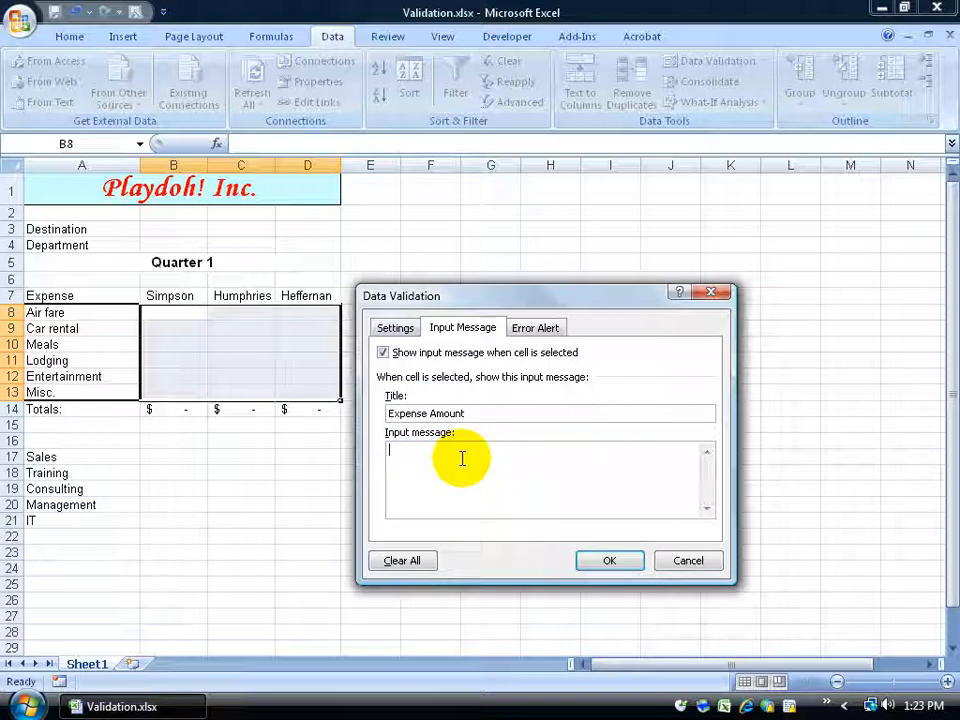
text(Please enter in the expense amount)
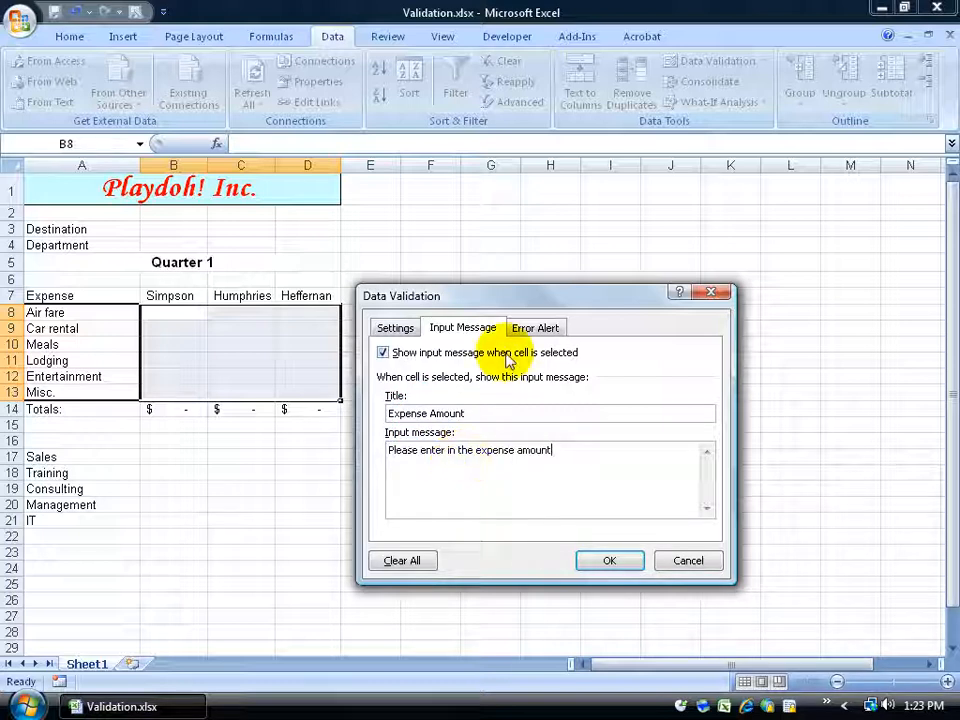
Add a Stop error alert titled "Invalid Data" with the message "You must enter in a value under 1000", and apply the validation
click(538, 333)
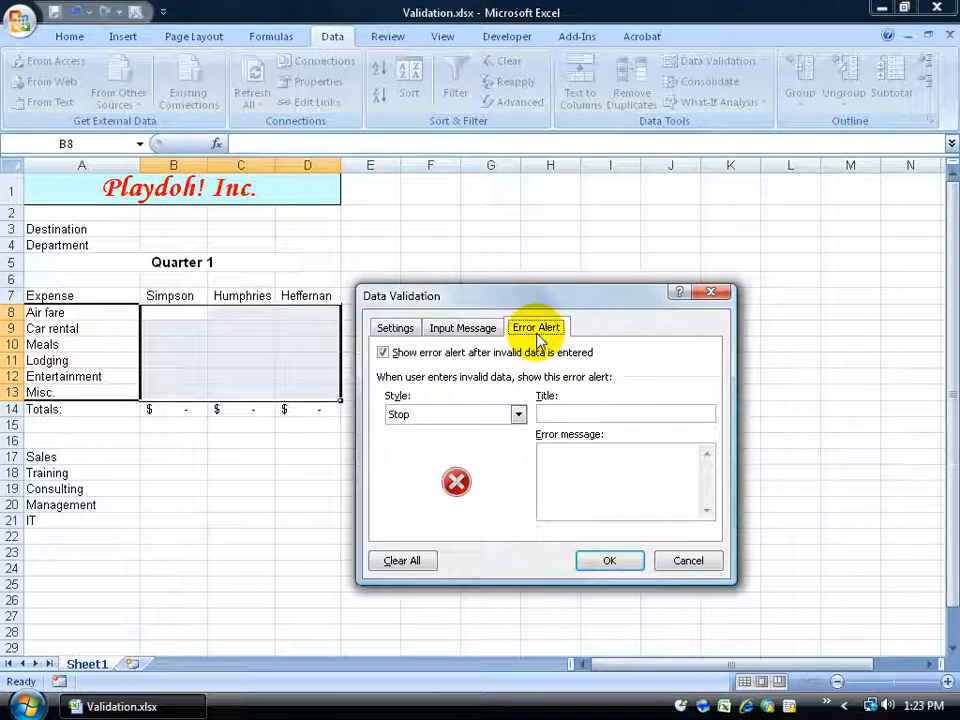
click(518, 414)
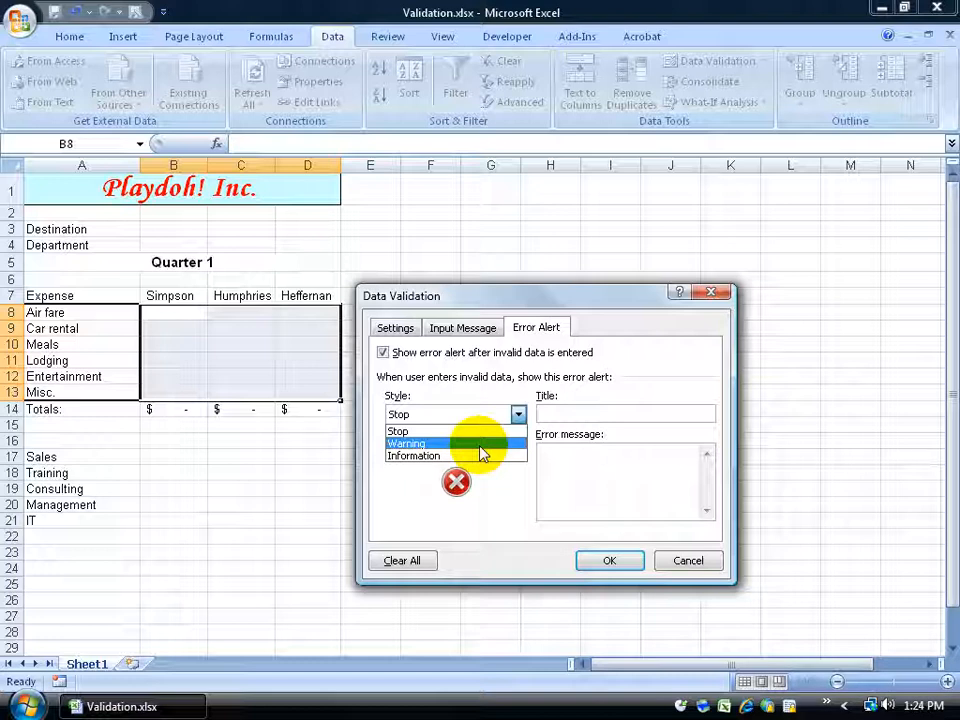
click(479, 434)
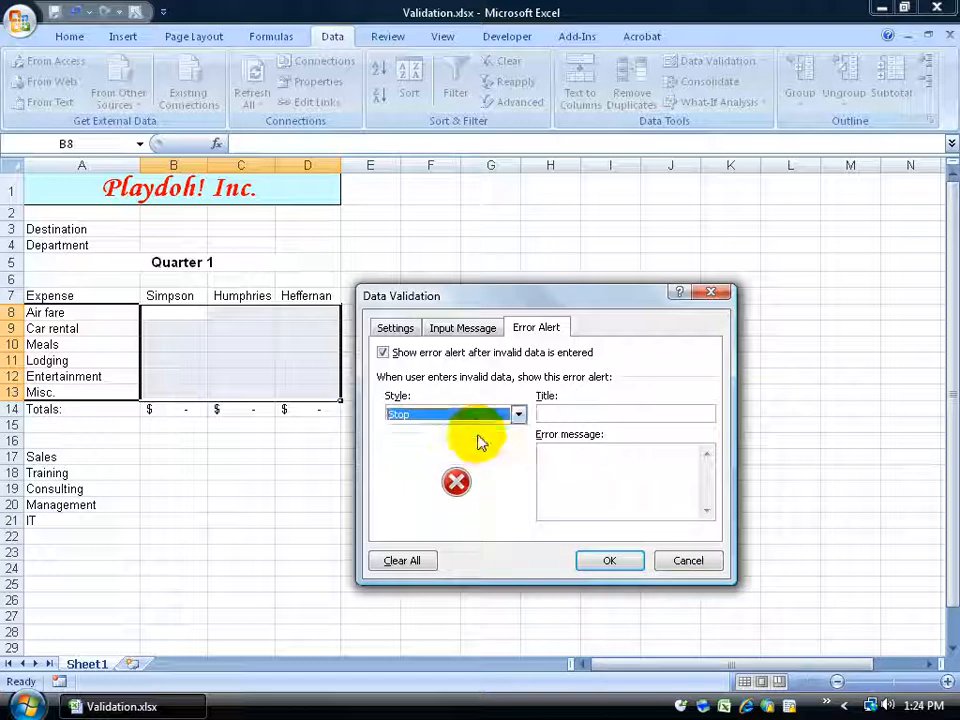
click(555, 410)
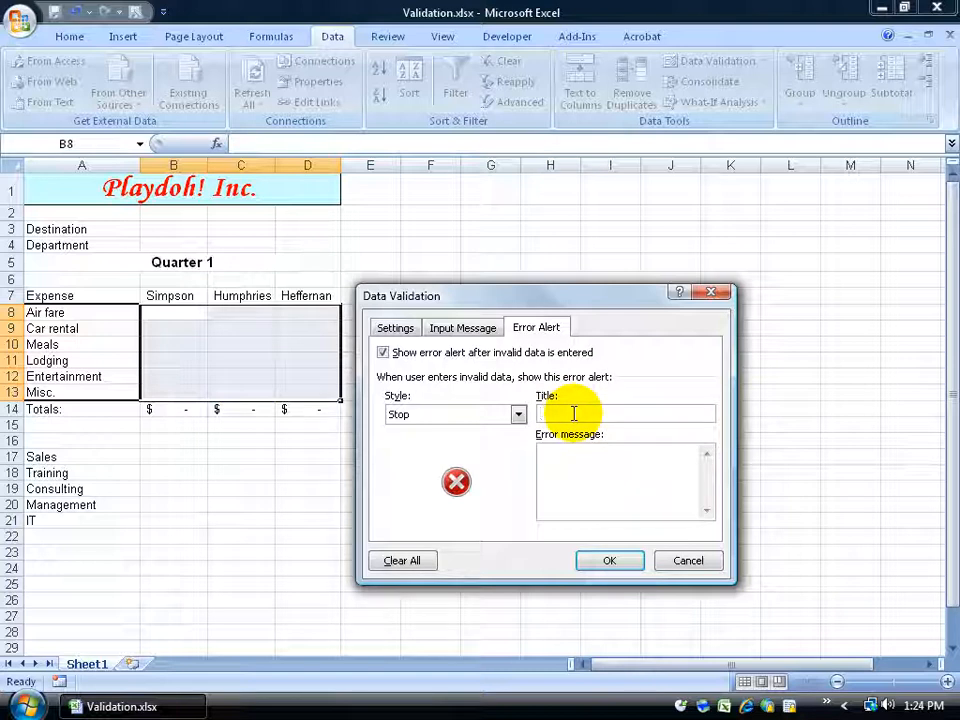
text(Invalid Data)
key(Tab)
text(You m)
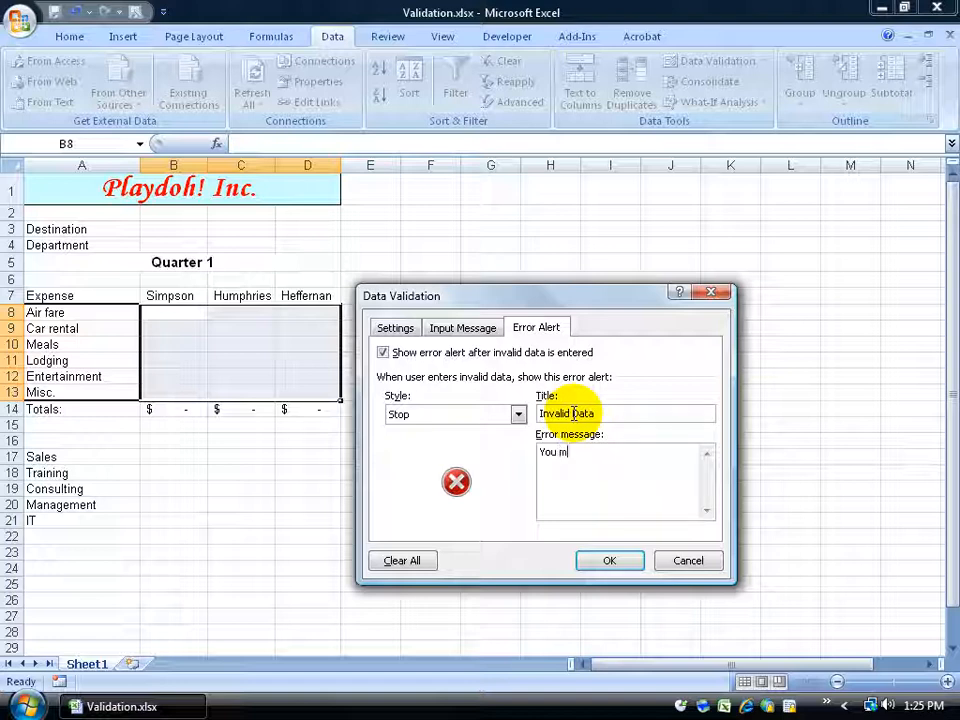
text(ust enter in a value under 1000)
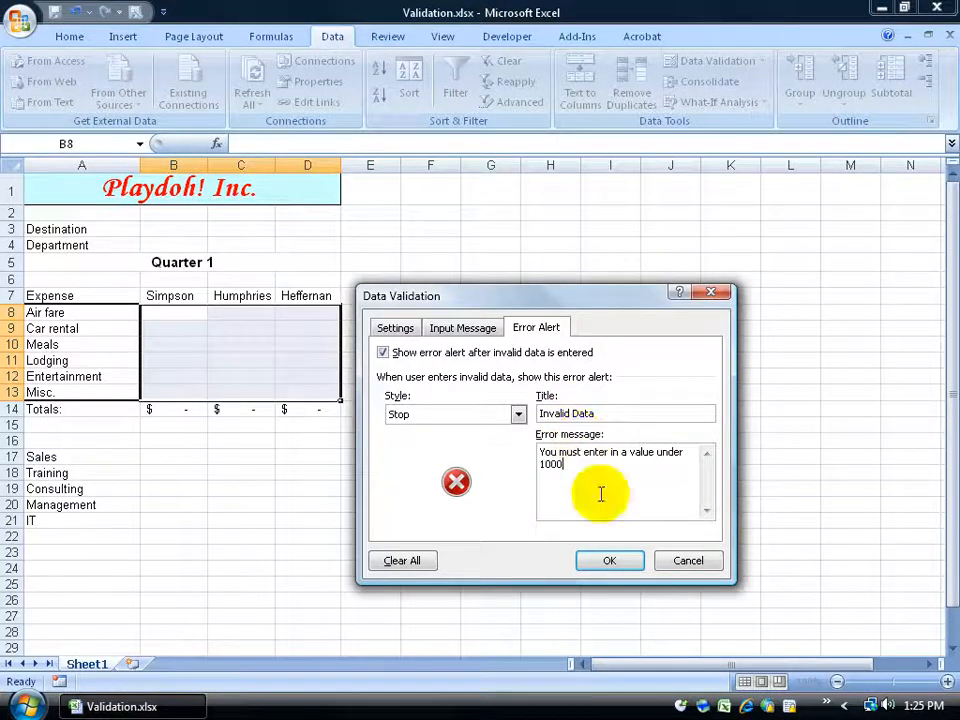
click(625, 564)
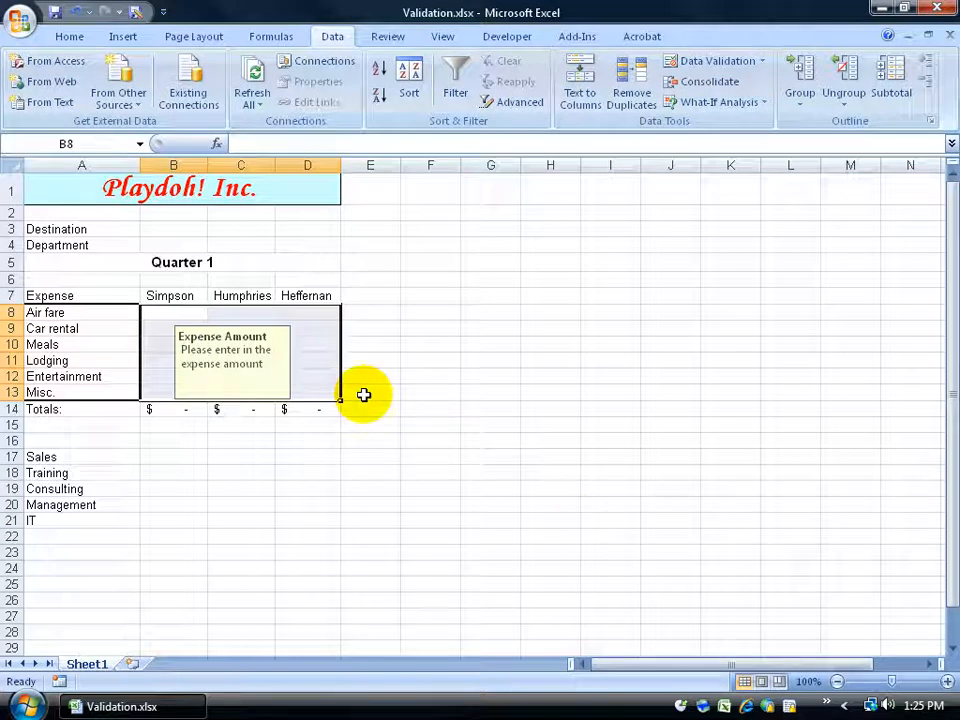
Check the input message on cells D10, C10 and B10, and compare with cell H12 outside the table
click(319, 344)
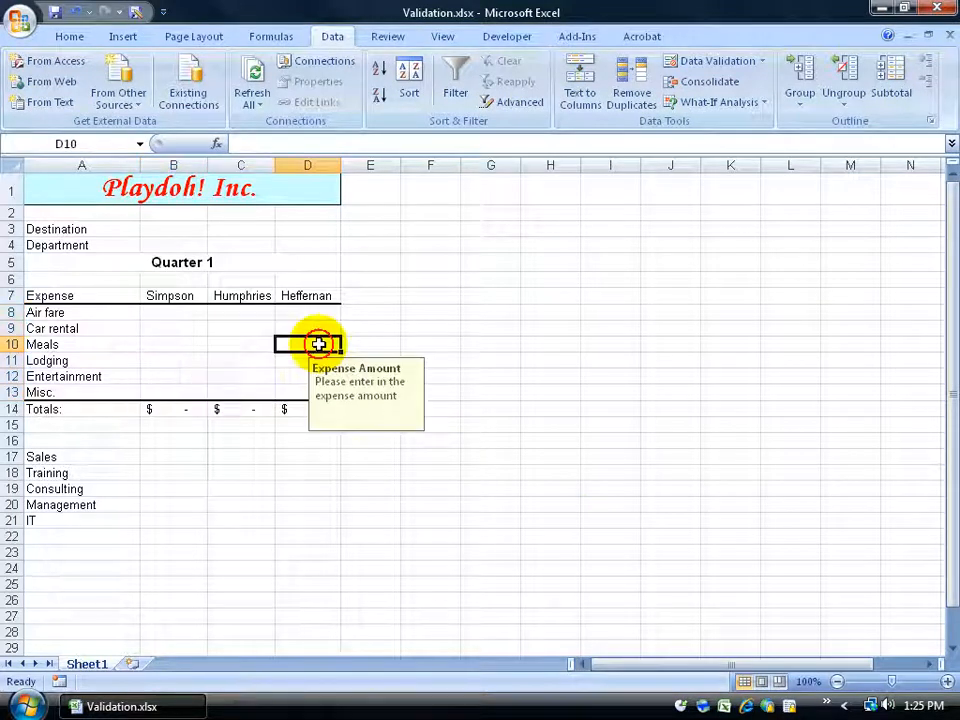
click(240, 345)
click(178, 344)
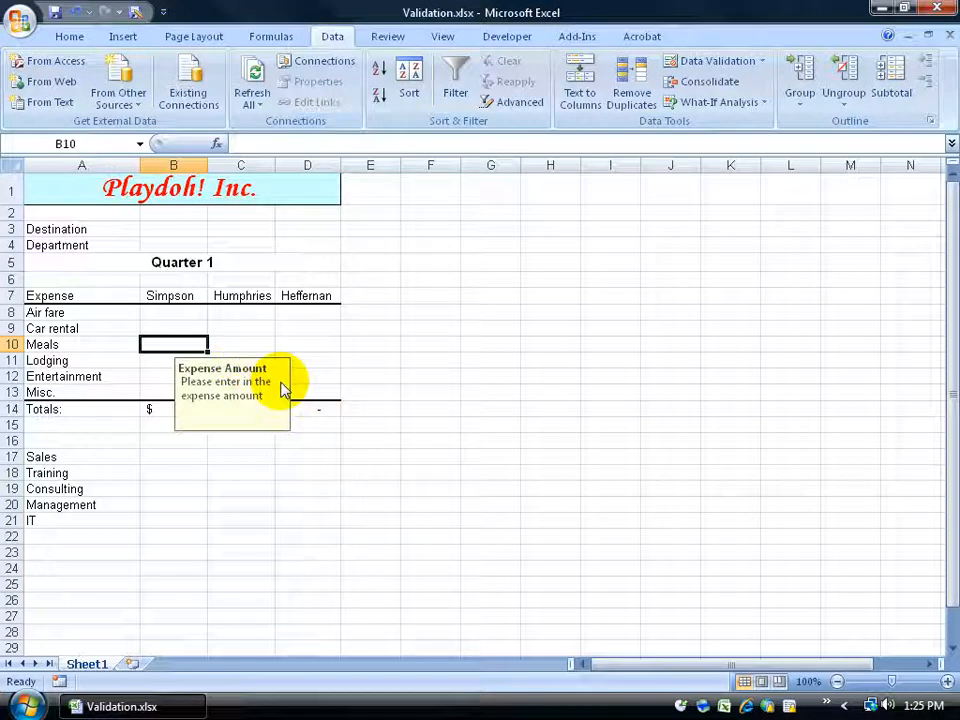
click(551, 373)
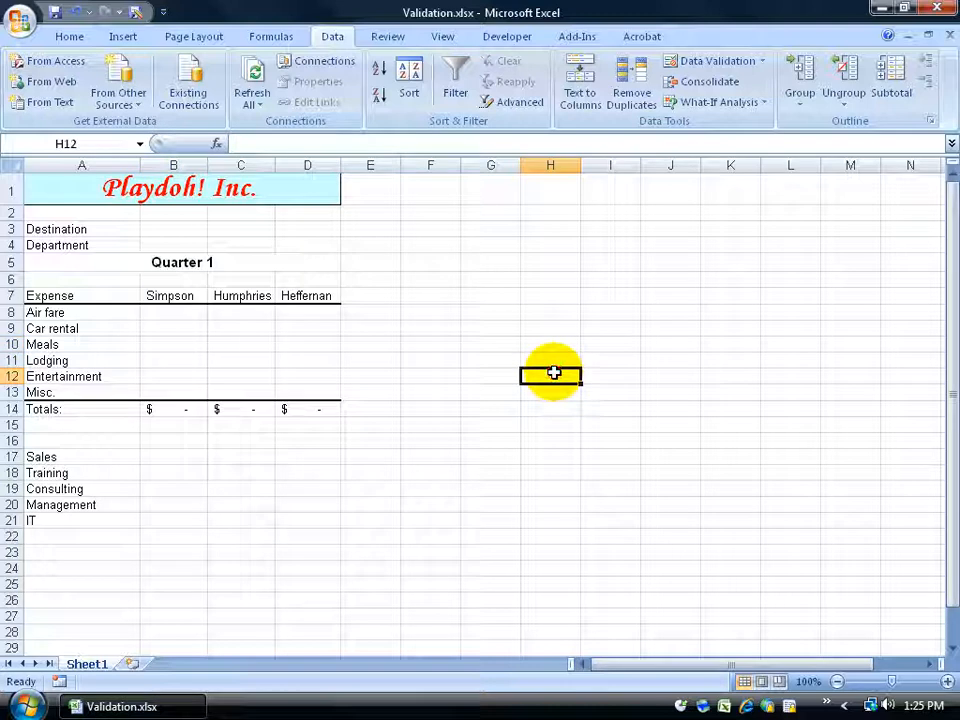
Test the Stop alert by trying to enter 2000 in cell C10, retry the same value, and cancel the entry
click(268, 344)
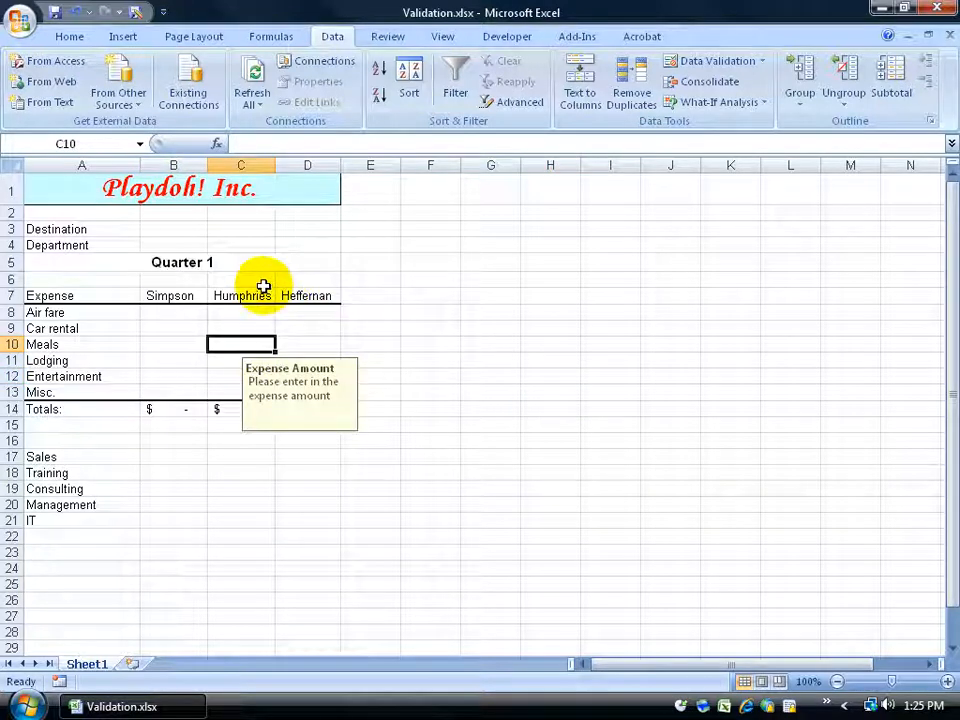
text(2000)
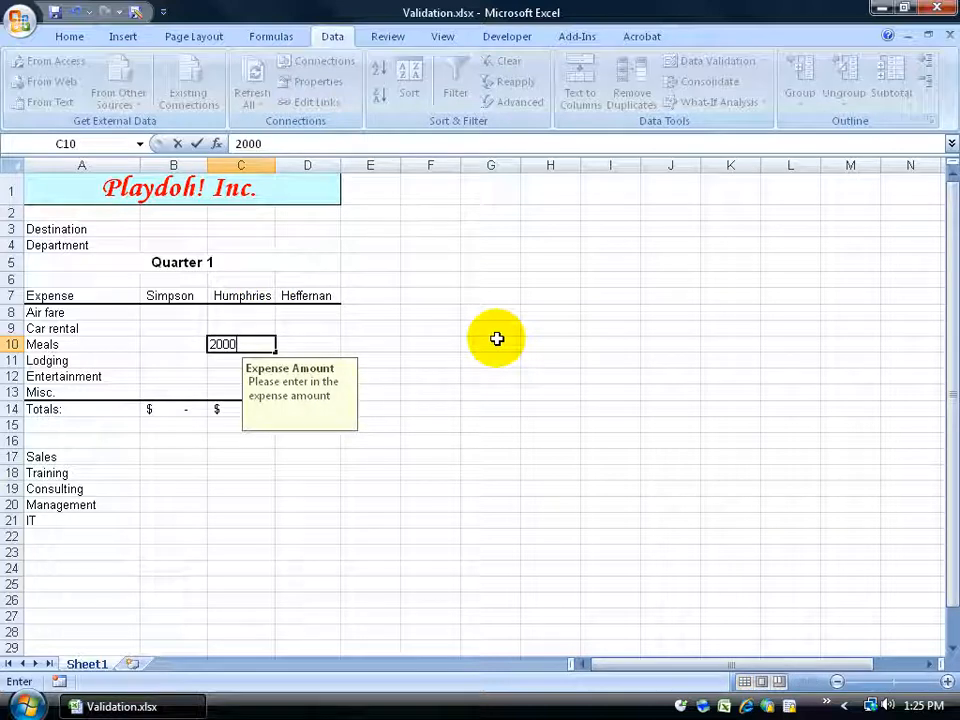
key(Return)
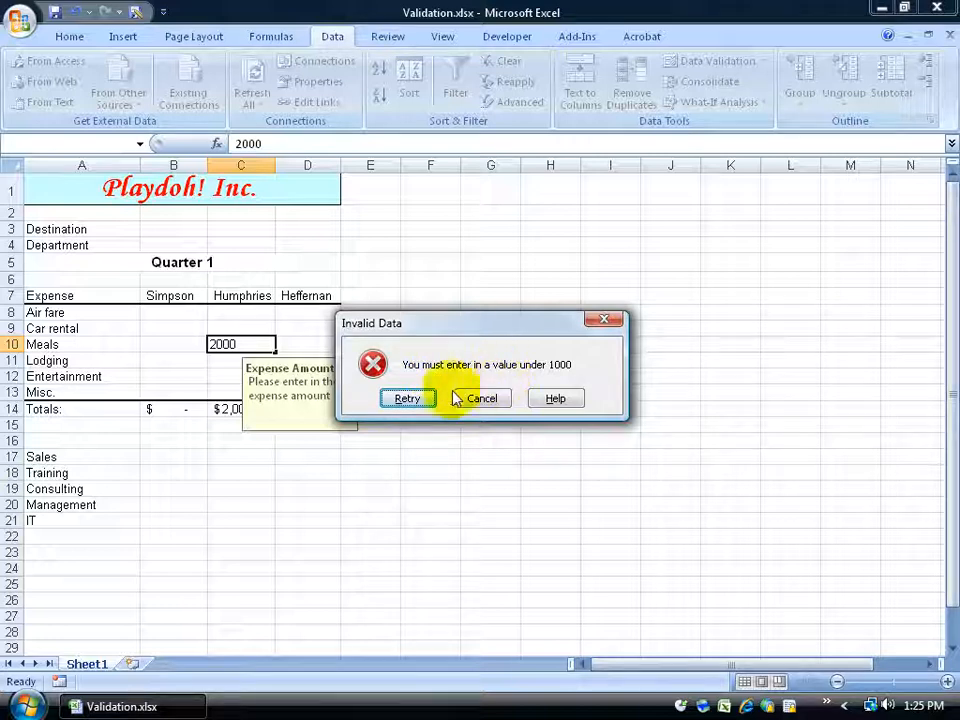
click(407, 397)
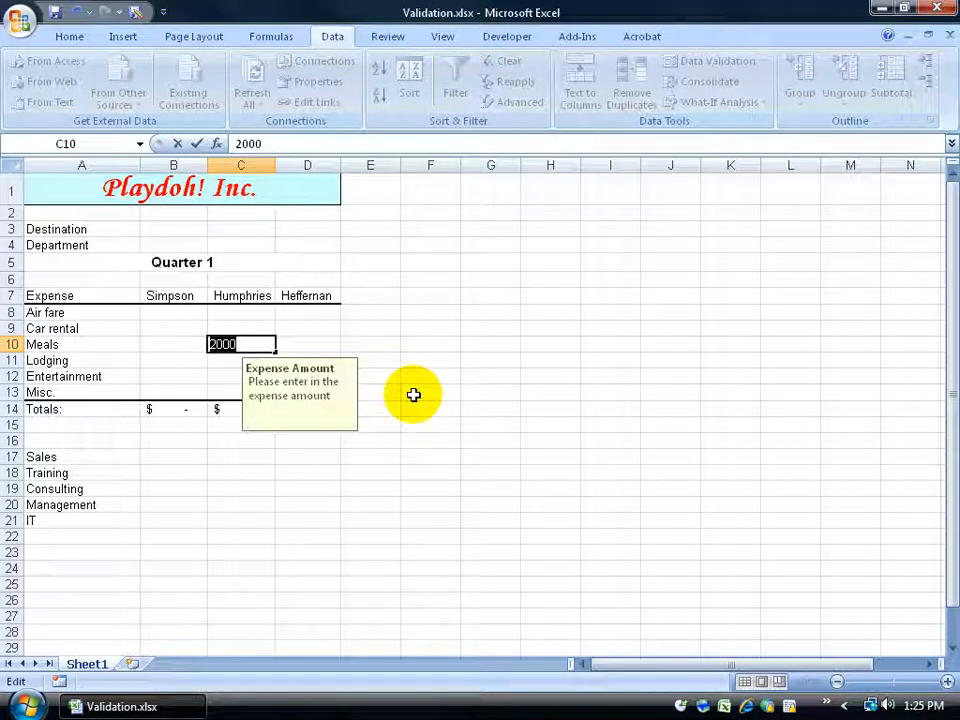
key(Return)
click(480, 397)
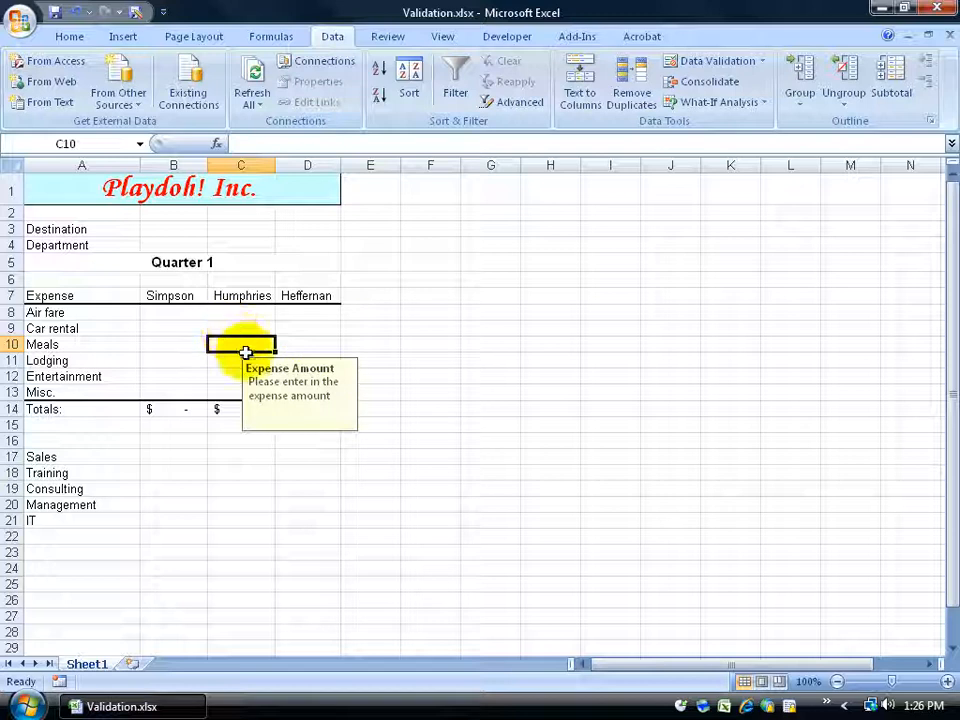
Change the error alert style for B8:D13 to Warning and turn off the input message shown on cell selection
drag(180, 319, 308, 388)
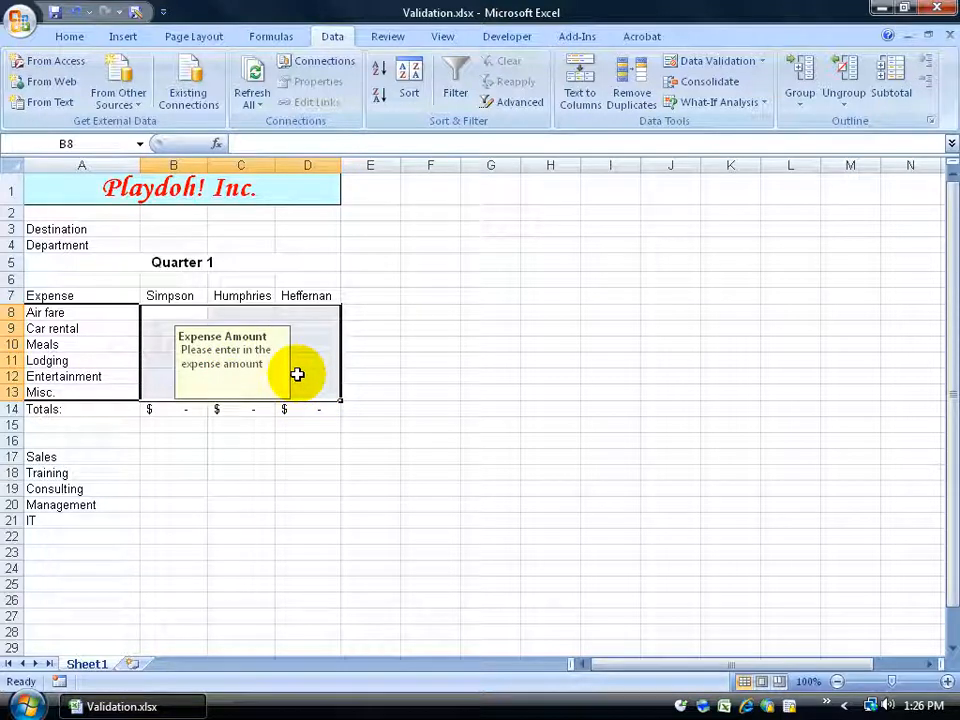
click(714, 63)
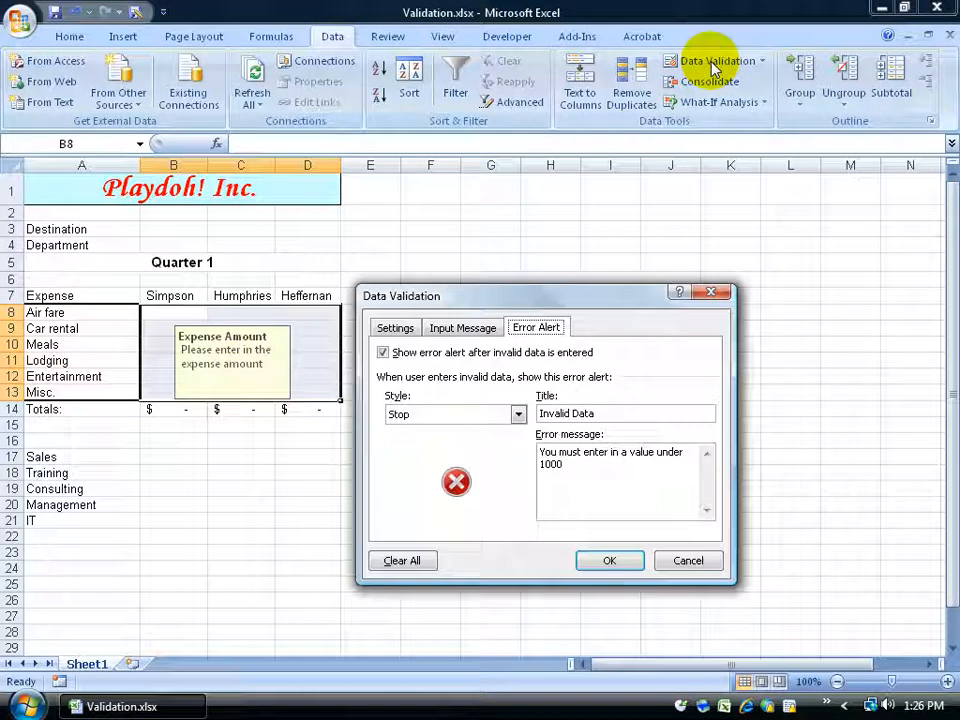
click(518, 414)
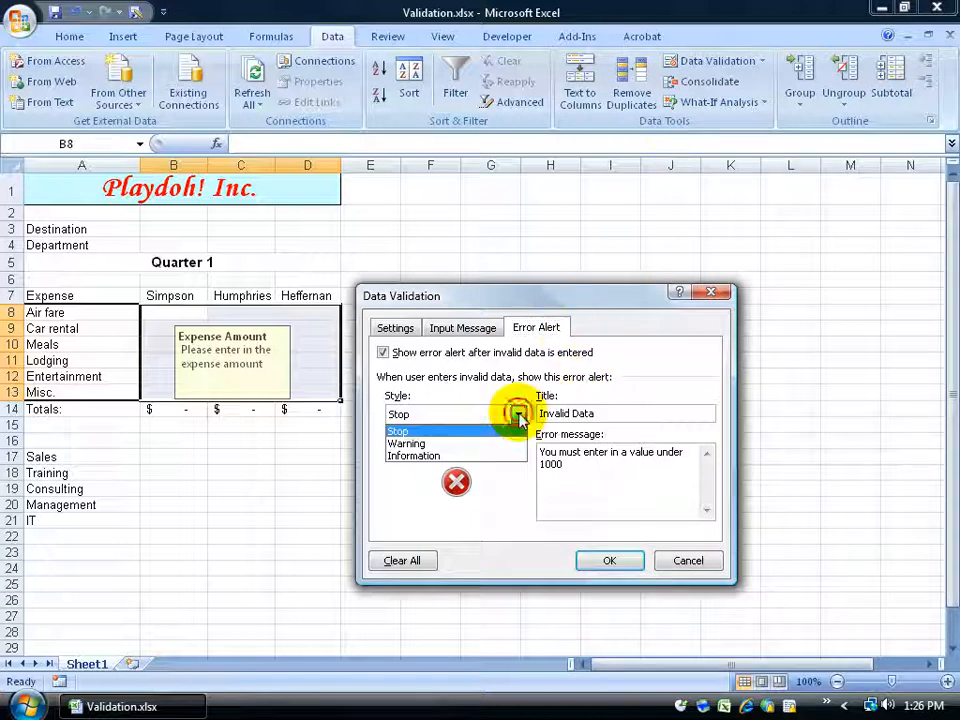
click(489, 443)
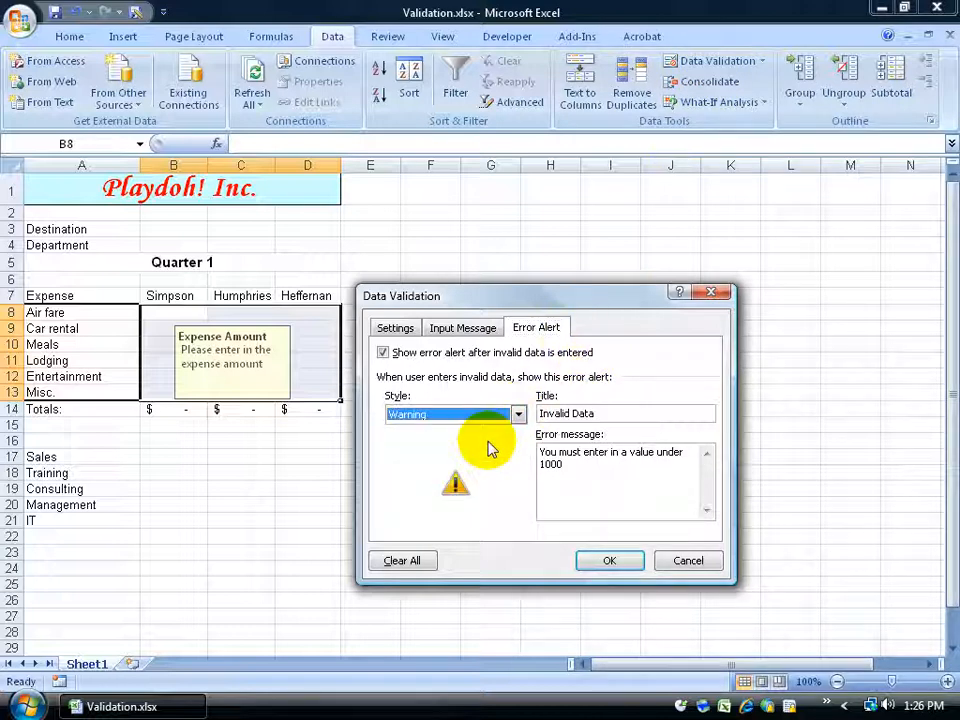
click(463, 327)
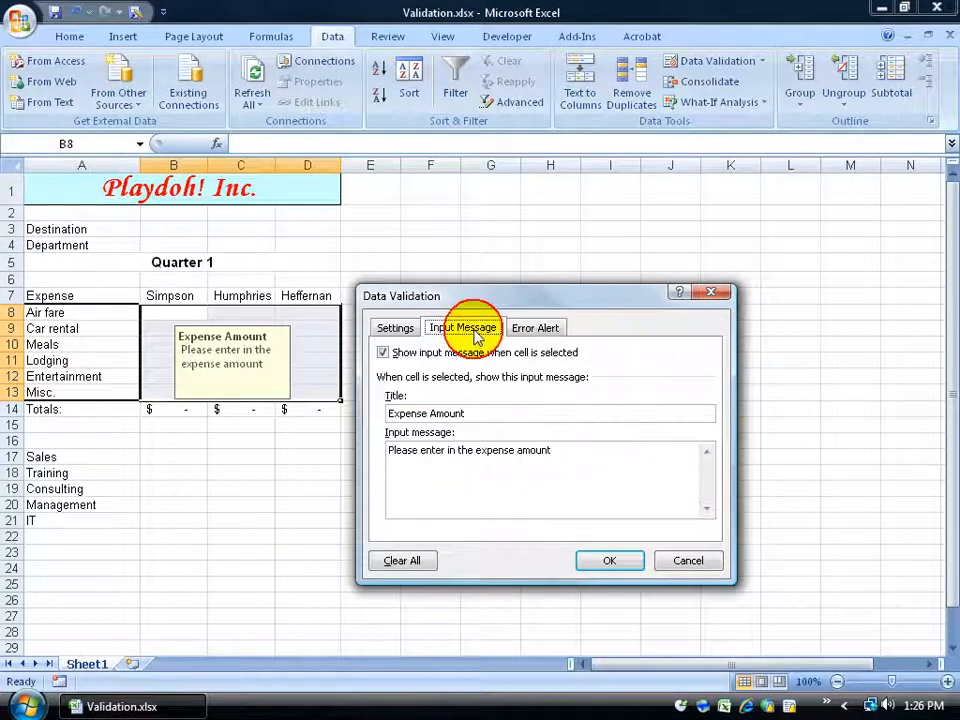
click(385, 355)
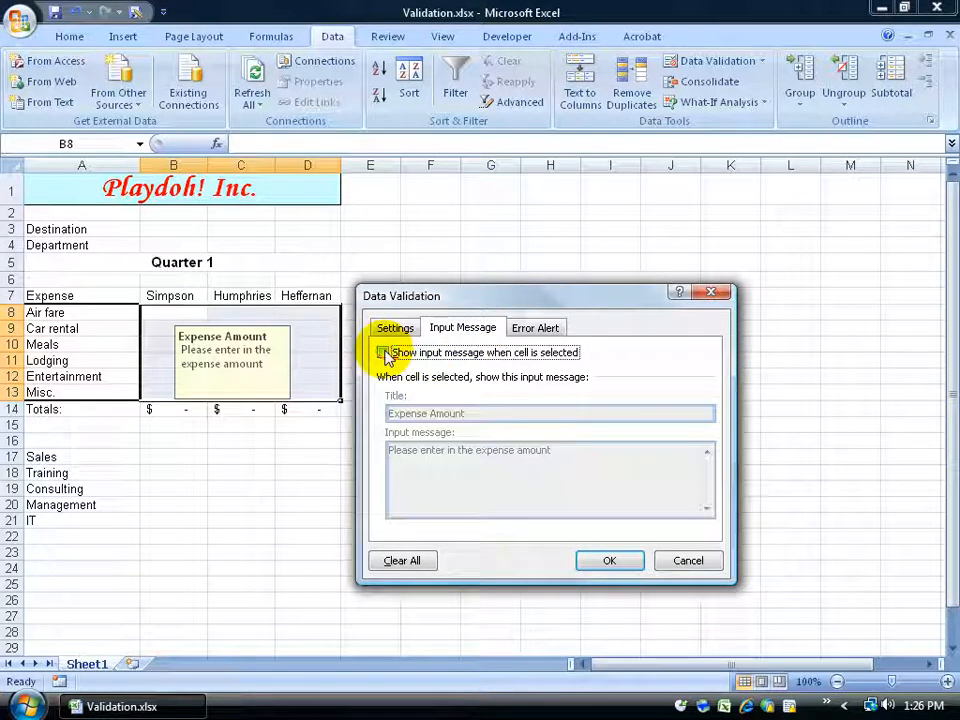
click(603, 557)
Enter 3000 as the air fare in cell C8 and accept the value despite the validation warning
click(237, 314)
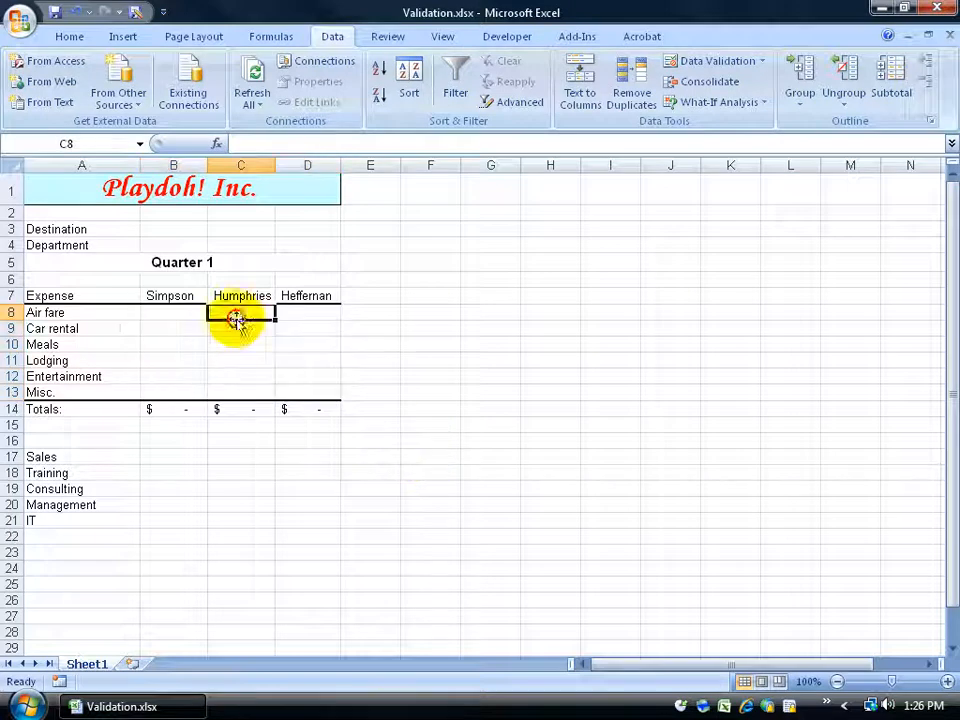
text(3000)
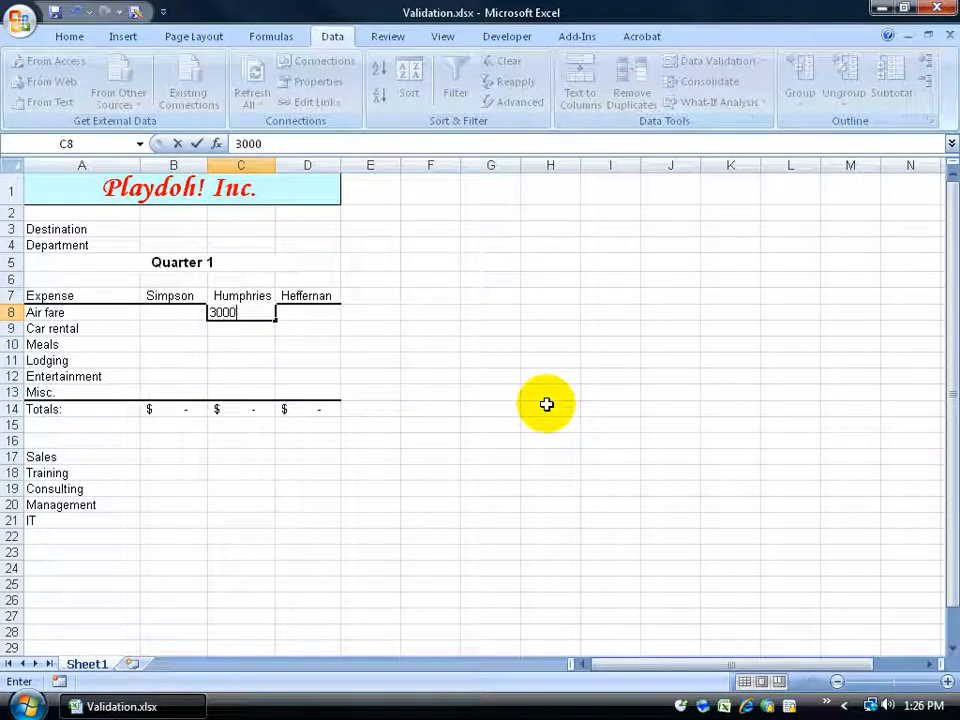
key(Return)
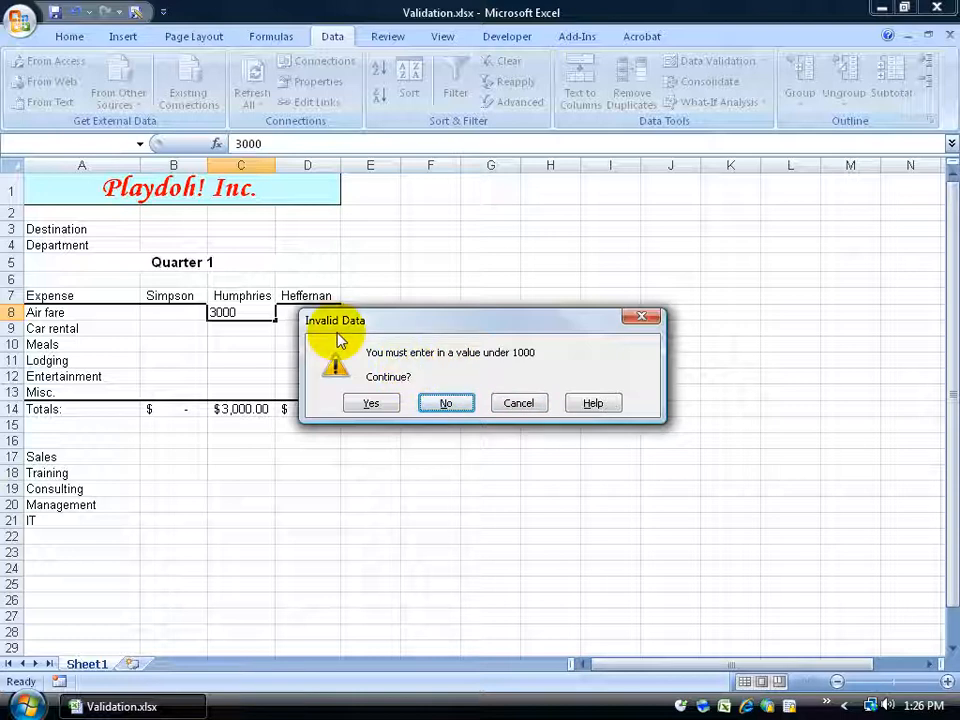
click(378, 404)
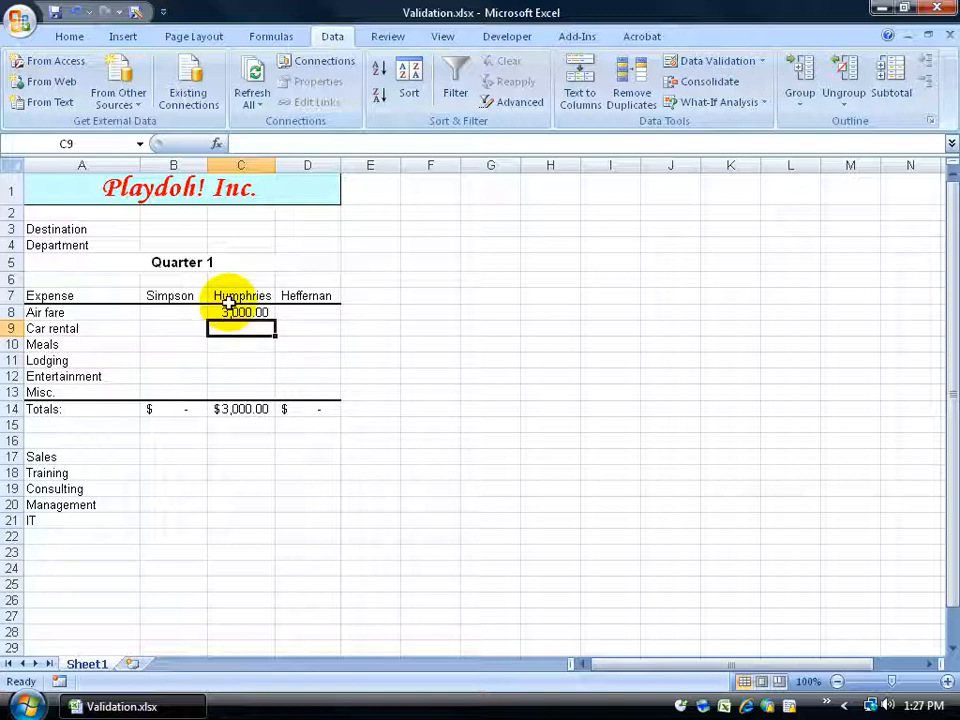
Check the range name of the department list in A17:A21, and compare with the empty cells beside it
click(154, 245)
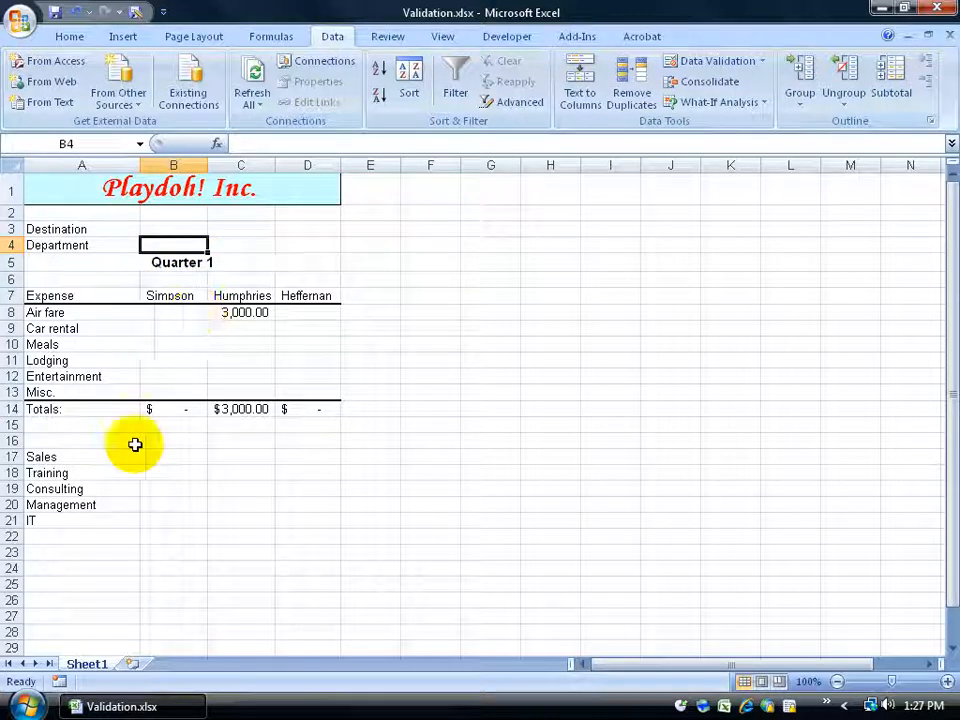
drag(62, 455, 60, 462)
drag(55, 518, 56, 520)
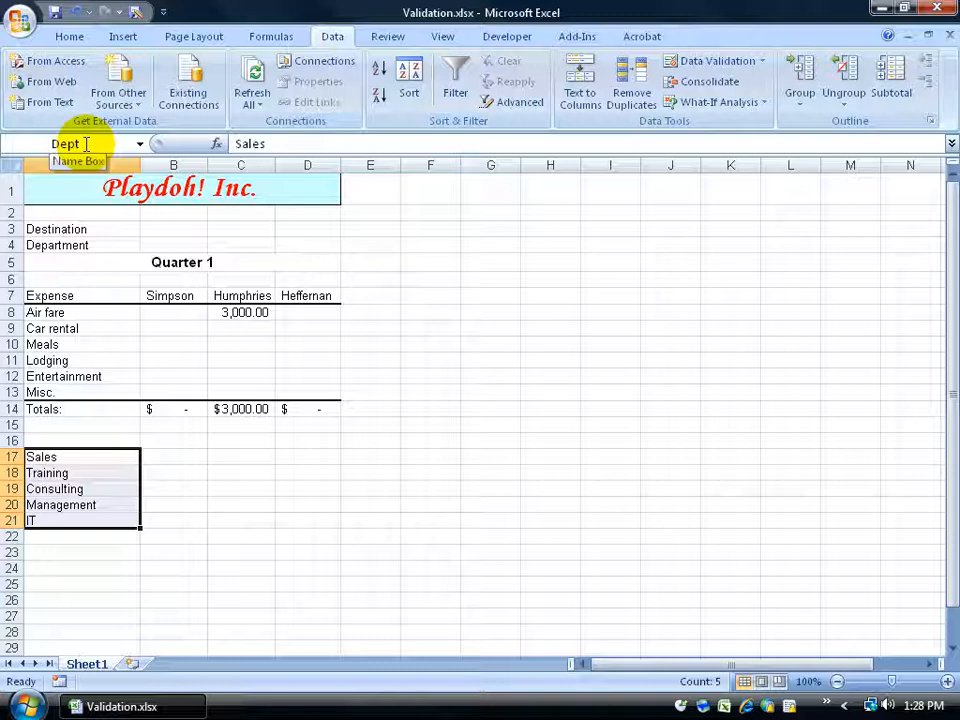
drag(150, 457, 236, 493)
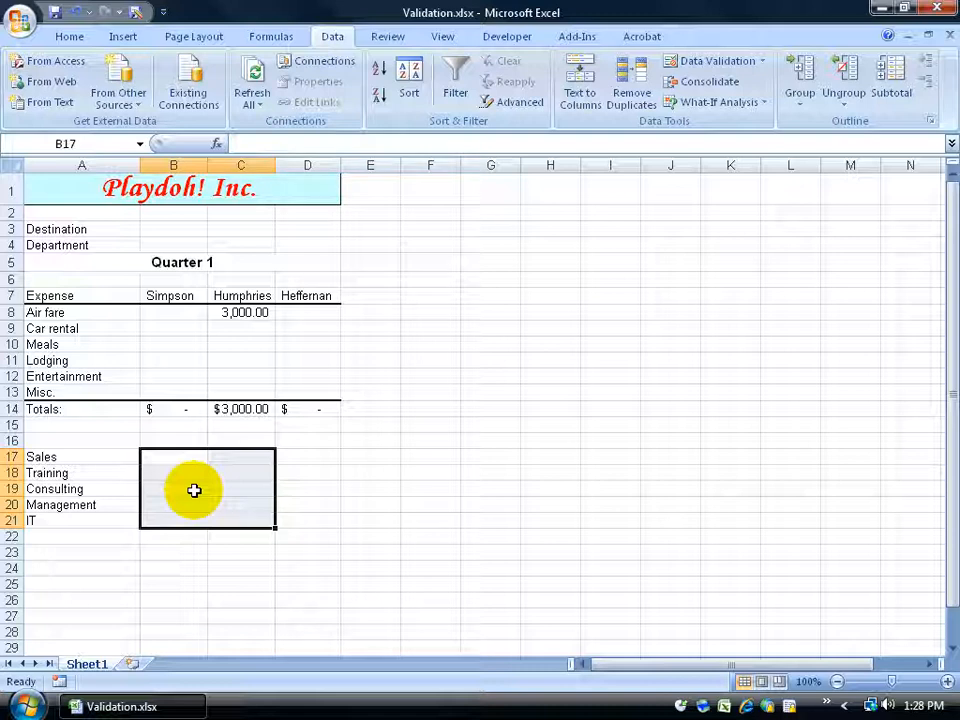
Set the validation of Department cell B4 to allow a List, using the department names in A17:A21 as its source
click(167, 243)
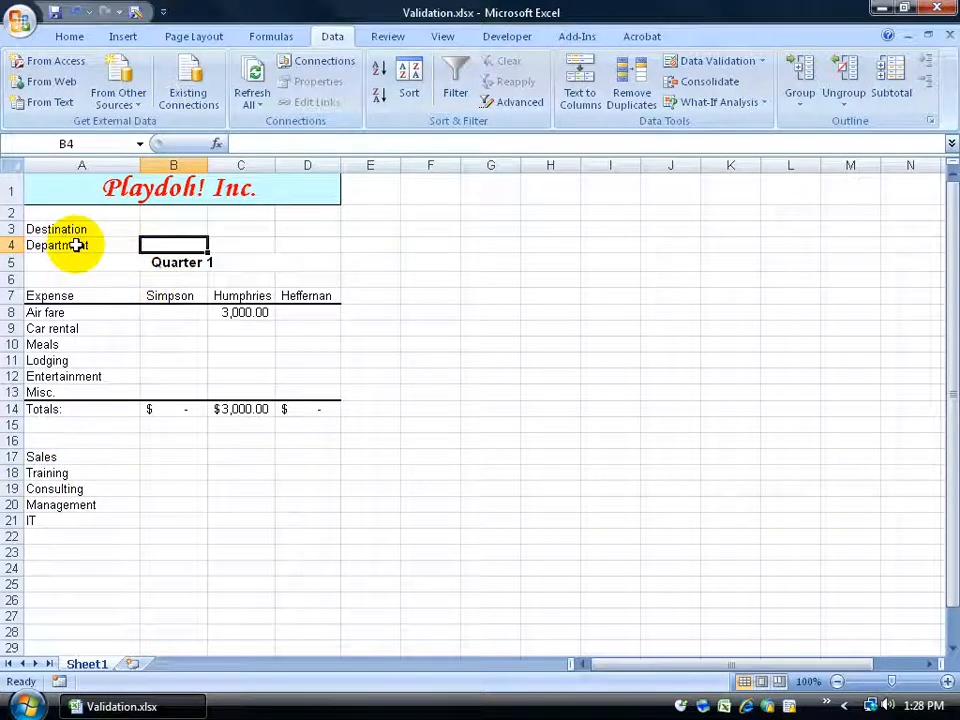
click(684, 66)
click(394, 328)
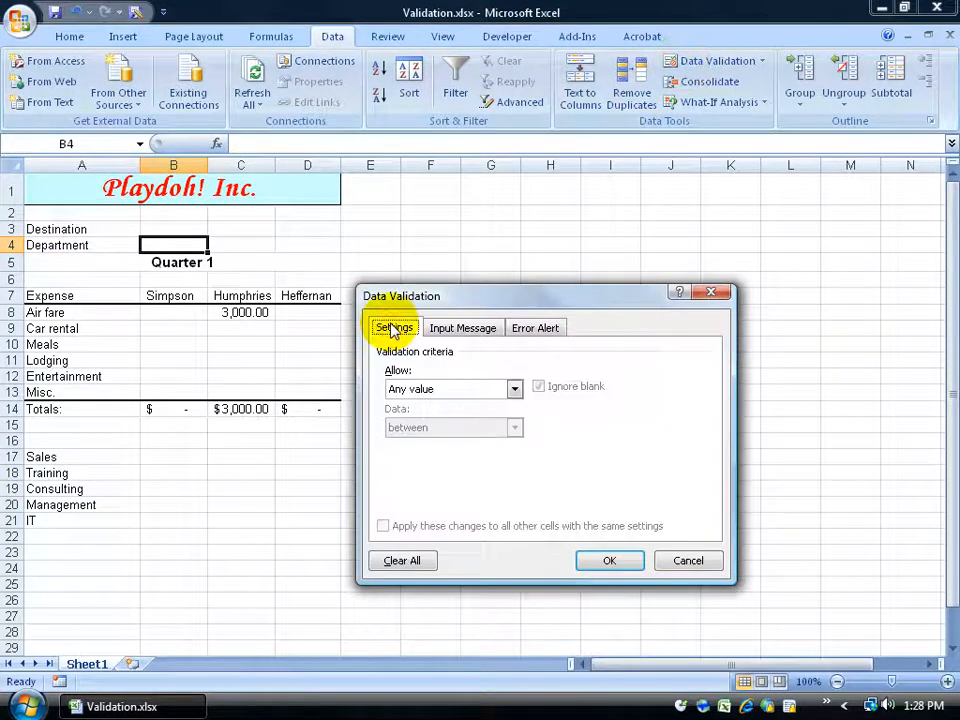
click(513, 389)
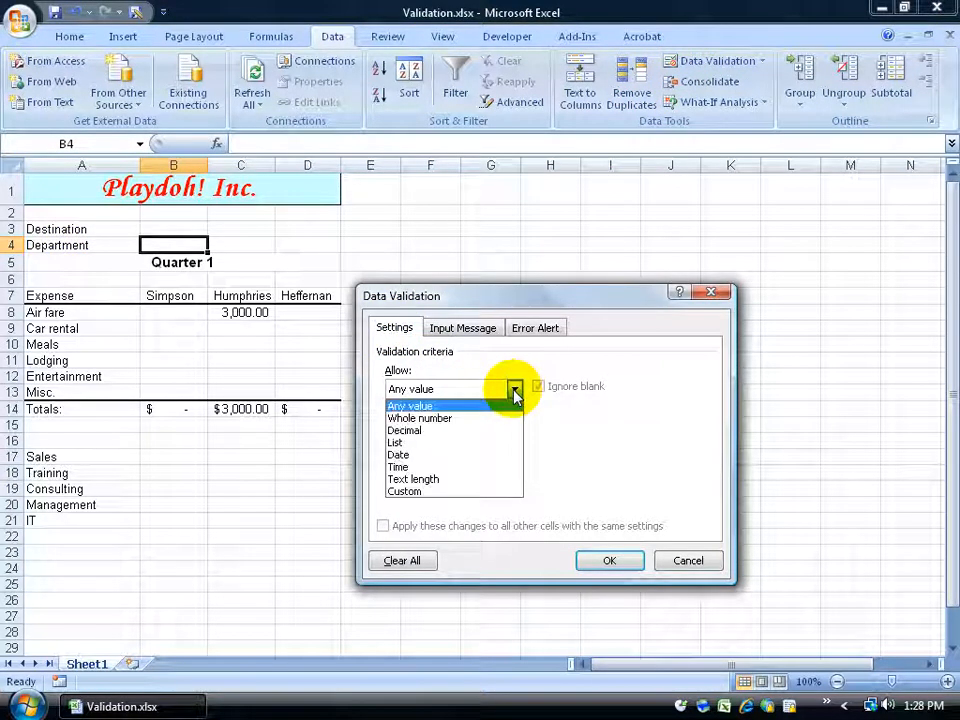
click(460, 447)
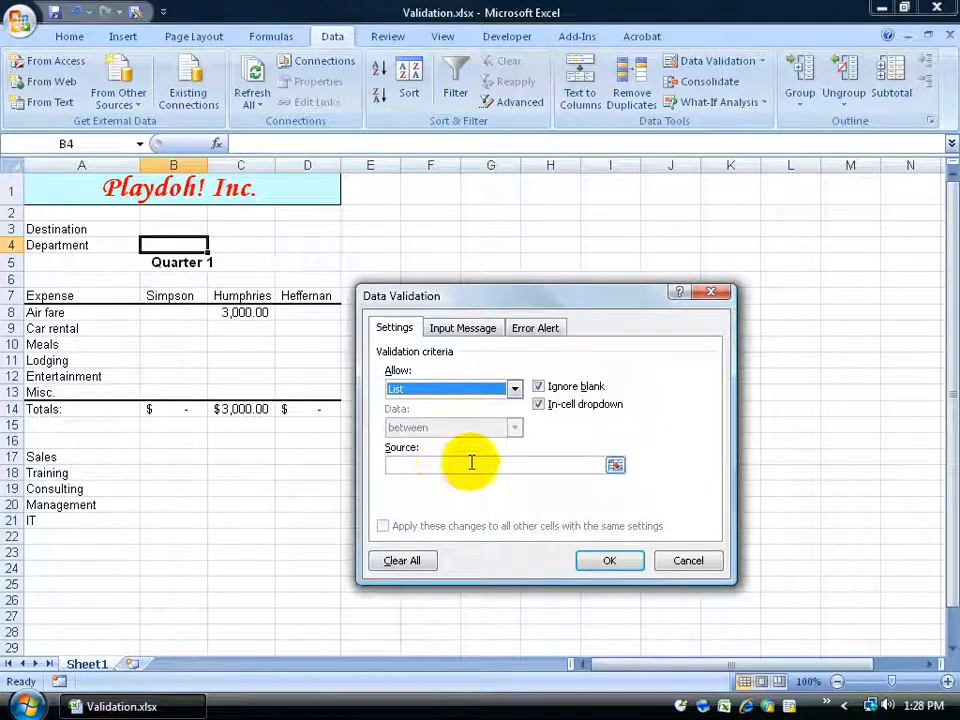
click(614, 468)
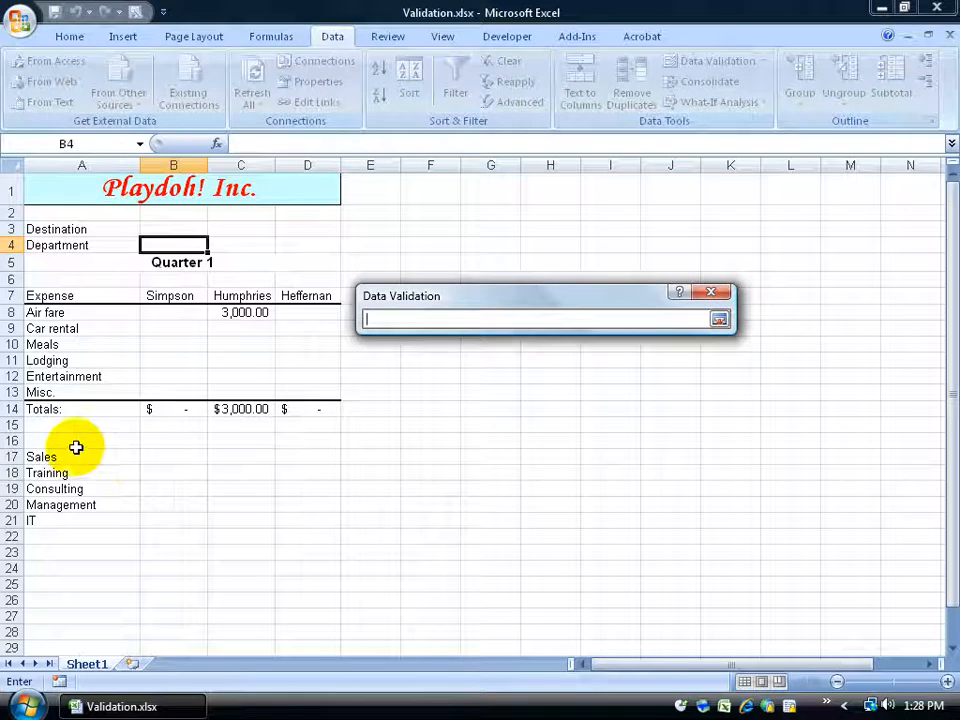
drag(75, 450, 80, 505)
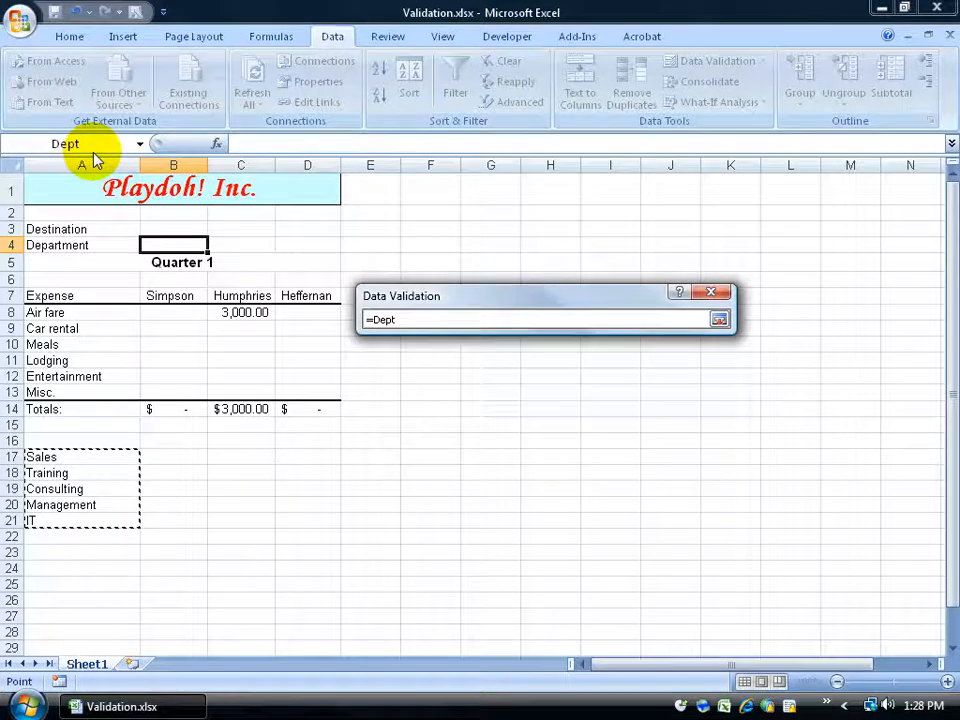
click(719, 319)
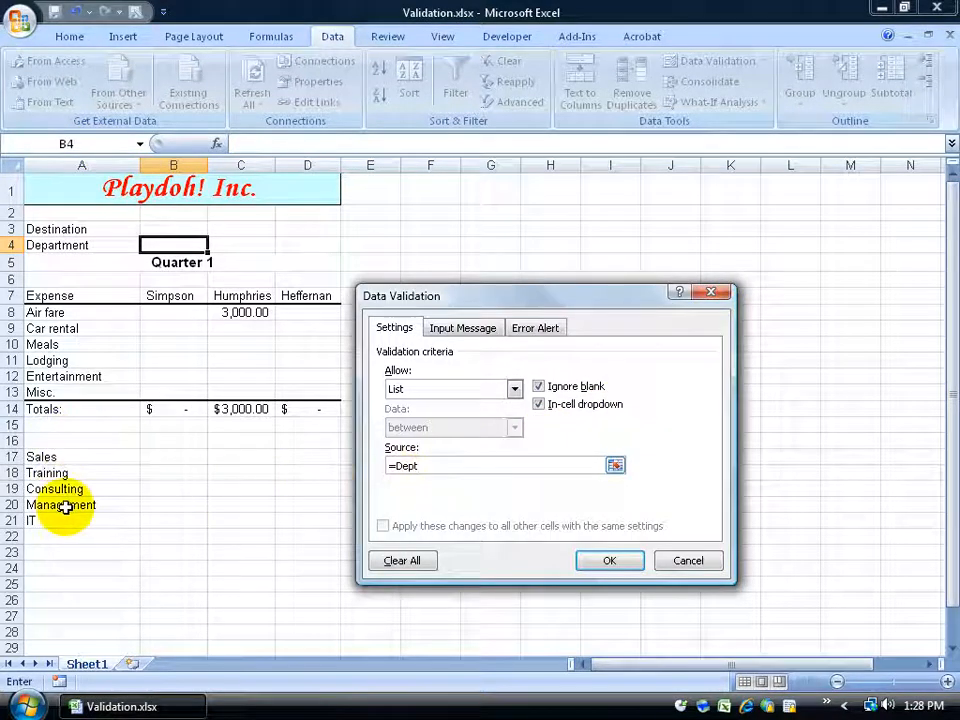
Clear the list source and re-enter it as =Dept, and try the direct reference =A17:A21 in its place
key(BackSpace)
key(BackSpace)
key(BackSpace)
key(BackSpace)
key(BackSpace)
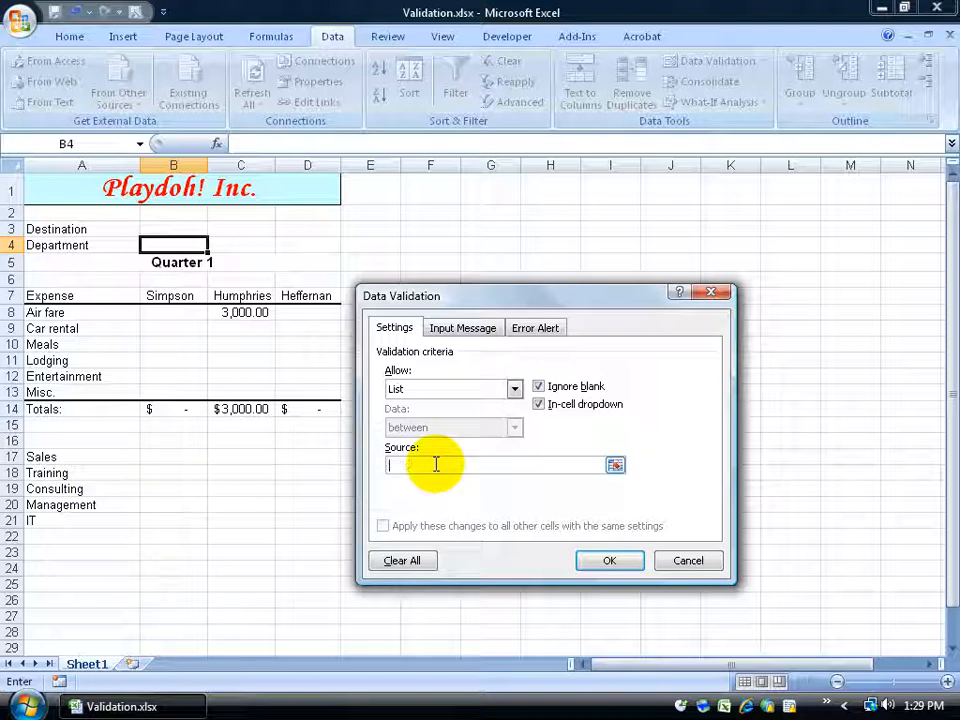
text(=Dept)
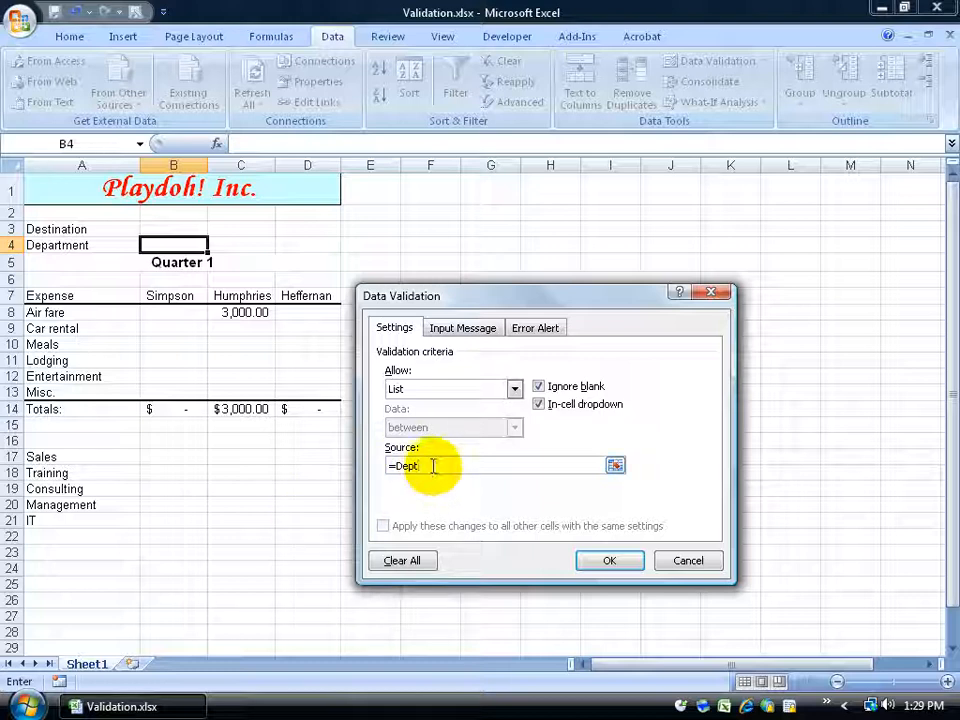
drag(431, 466, 400, 466)
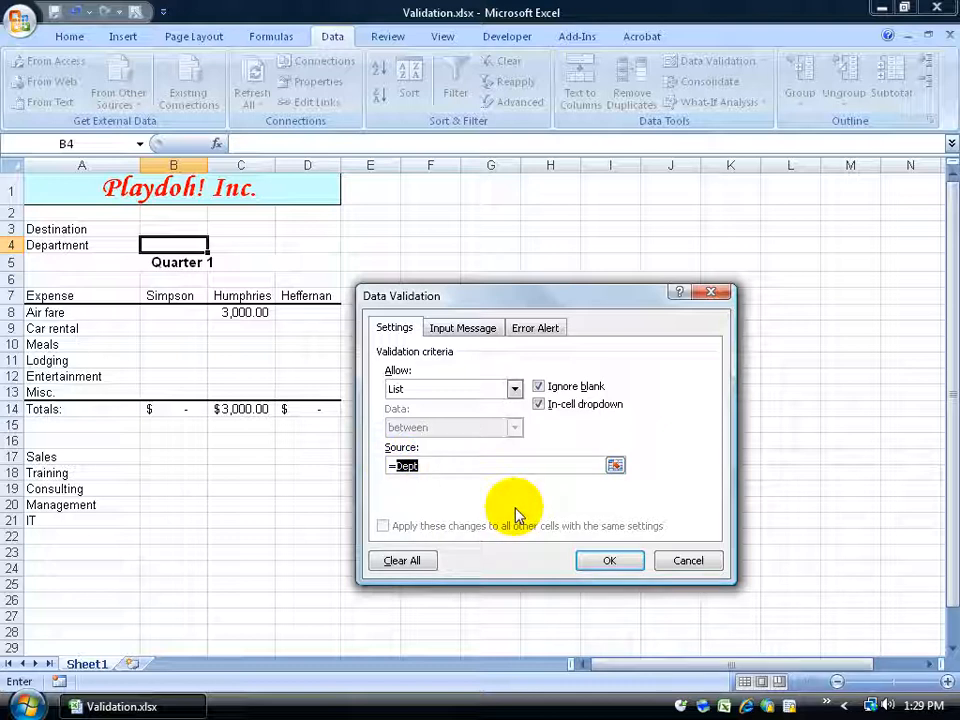
text(A17:A21)
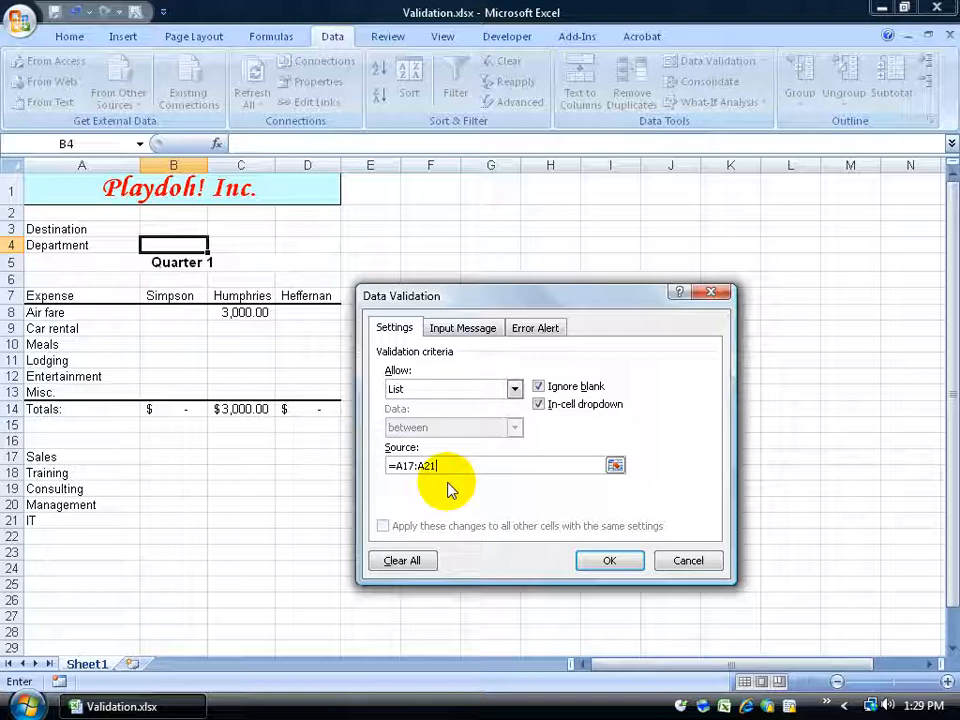
Set the list source to =Dept and apply the validation to cell B4
drag(438, 466, 394, 466)
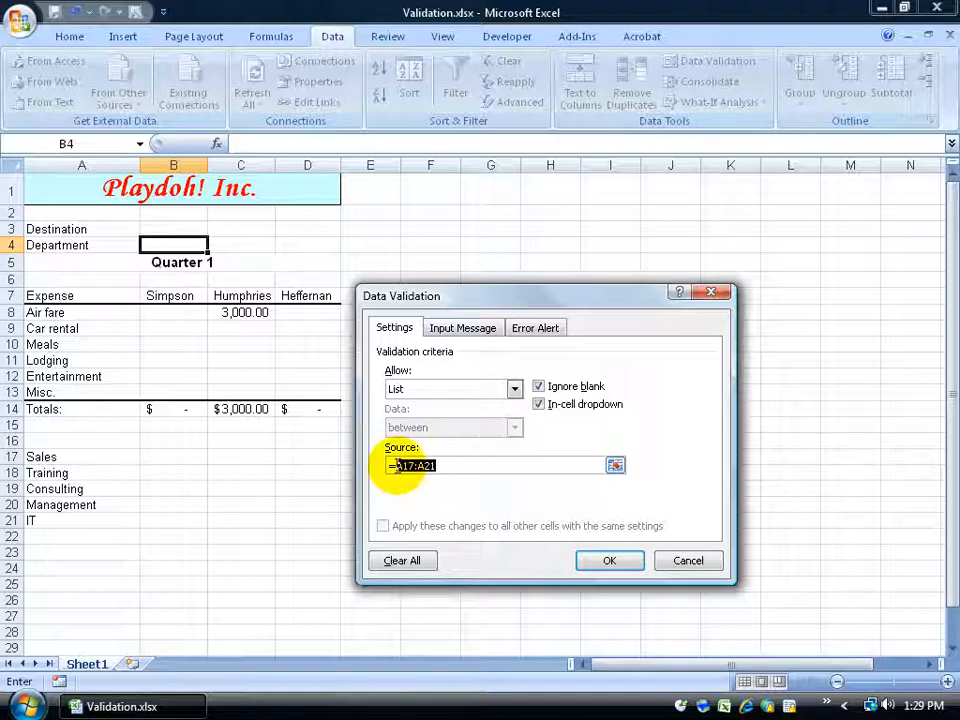
text(Dept)
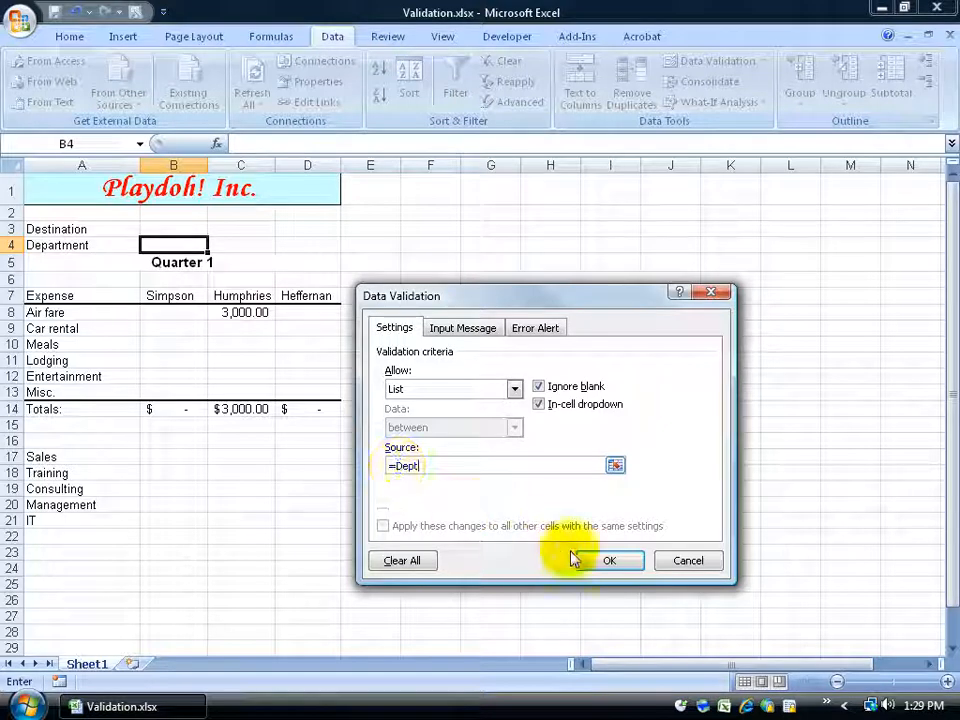
click(605, 561)
View the choices offered in cell B4 and compare them with the source list in A17:A21
click(215, 246)
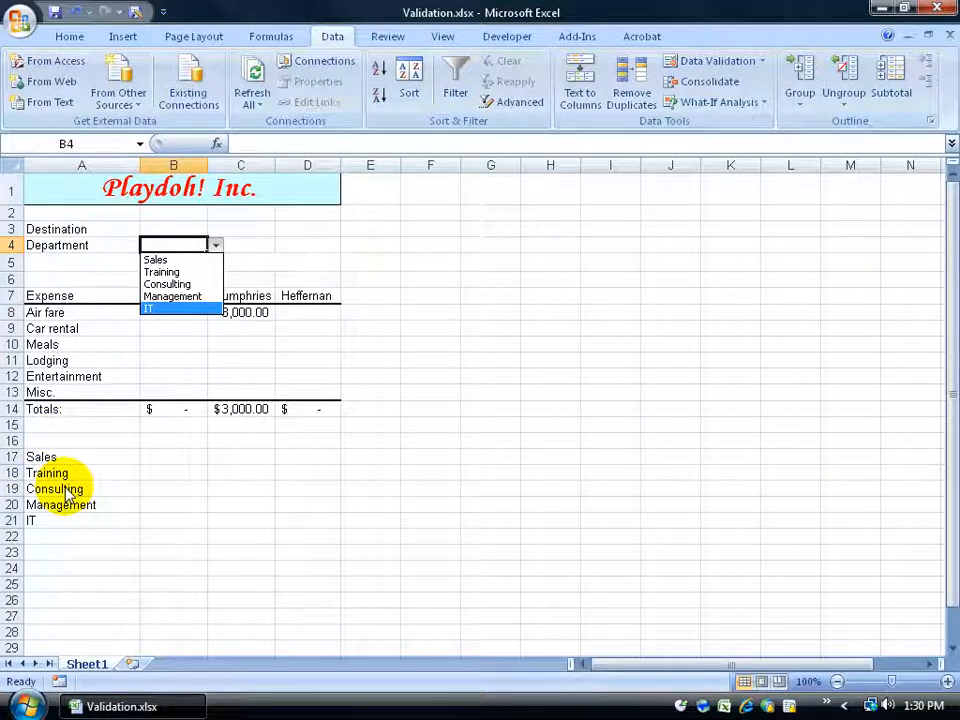
click(43, 456)
drag(43, 456, 34, 515)
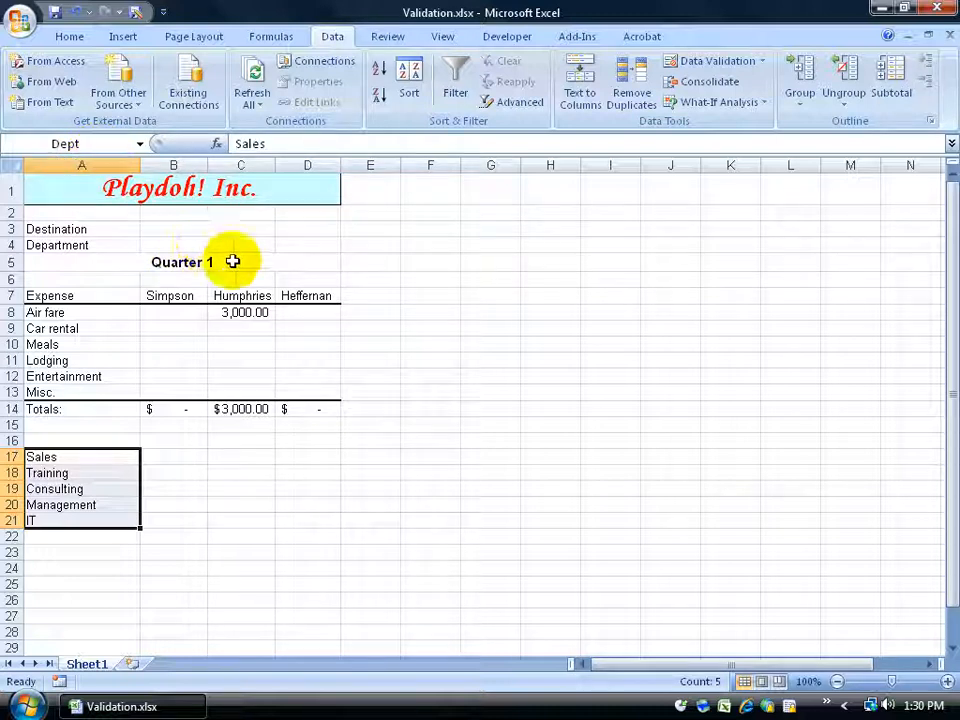
Choose Consulting as the department in cell B4 from its list of allowed values
click(199, 246)
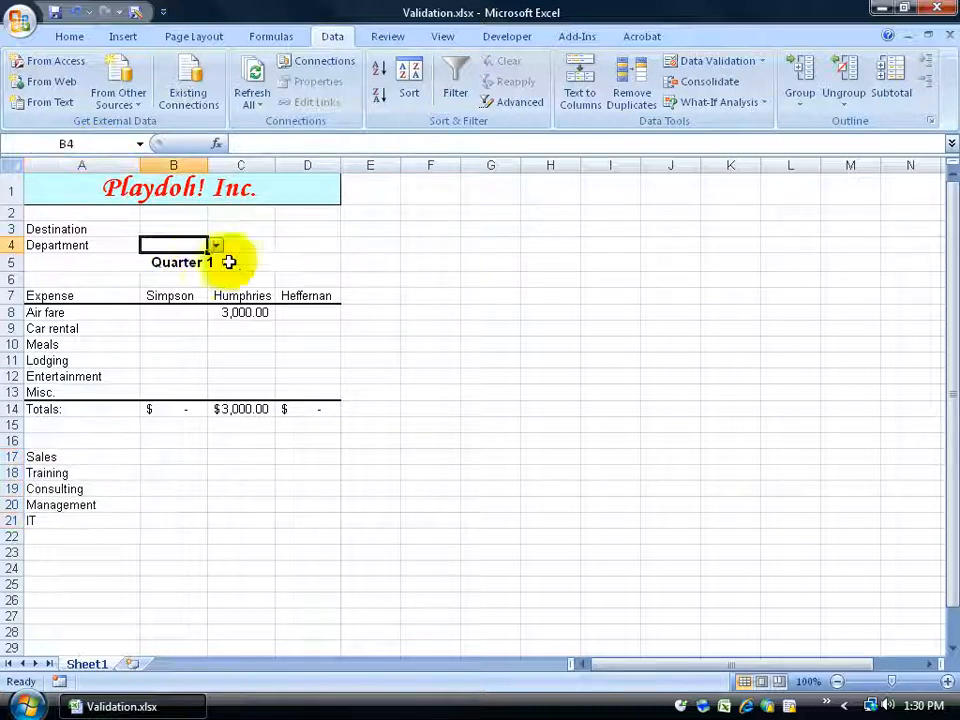
click(214, 246)
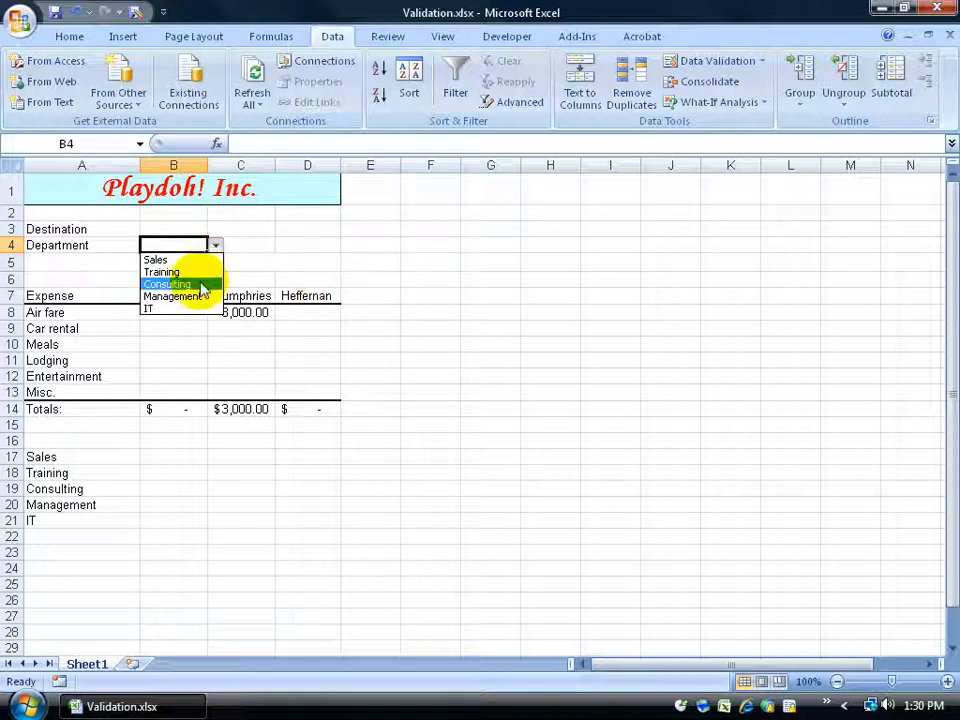
click(200, 284)
click(370, 263)
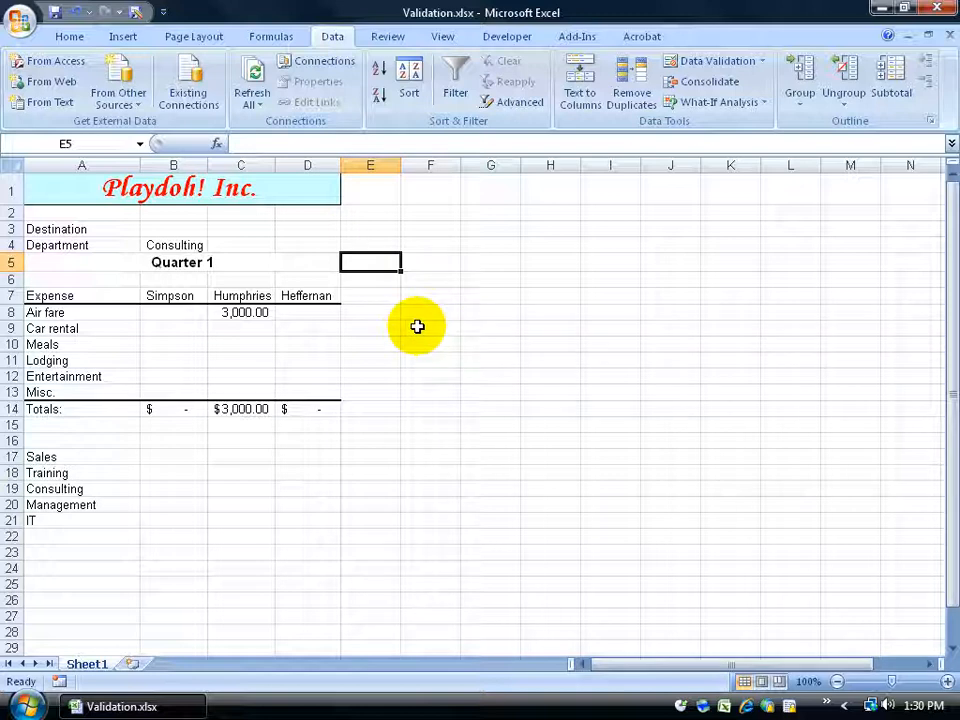
Restrict Destination cell B3 to a text length between 0 and 2 characters
click(188, 230)
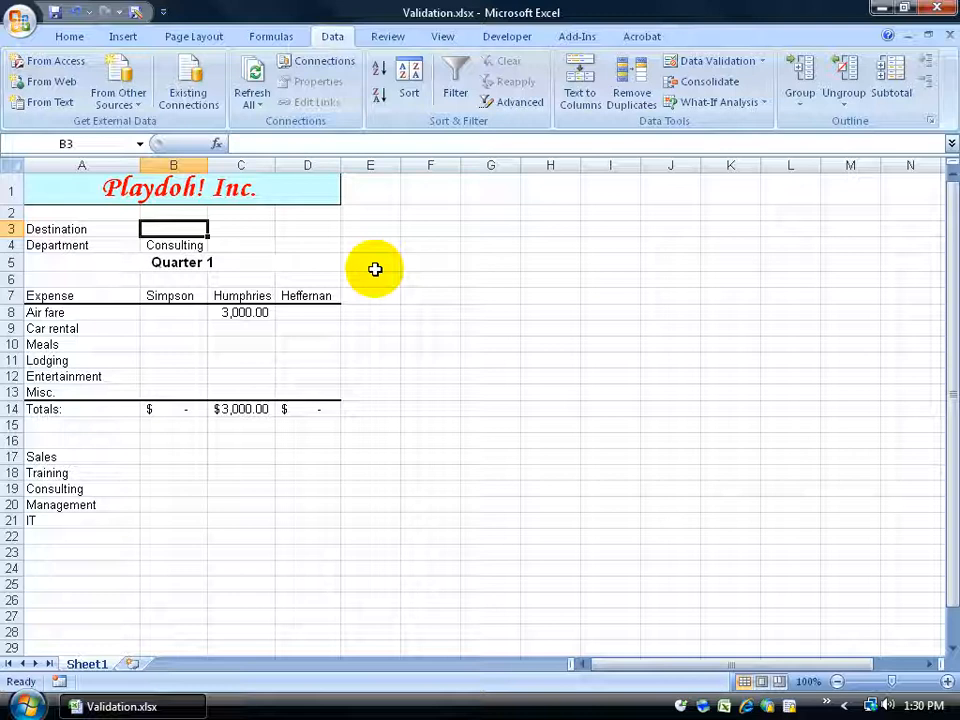
click(710, 61)
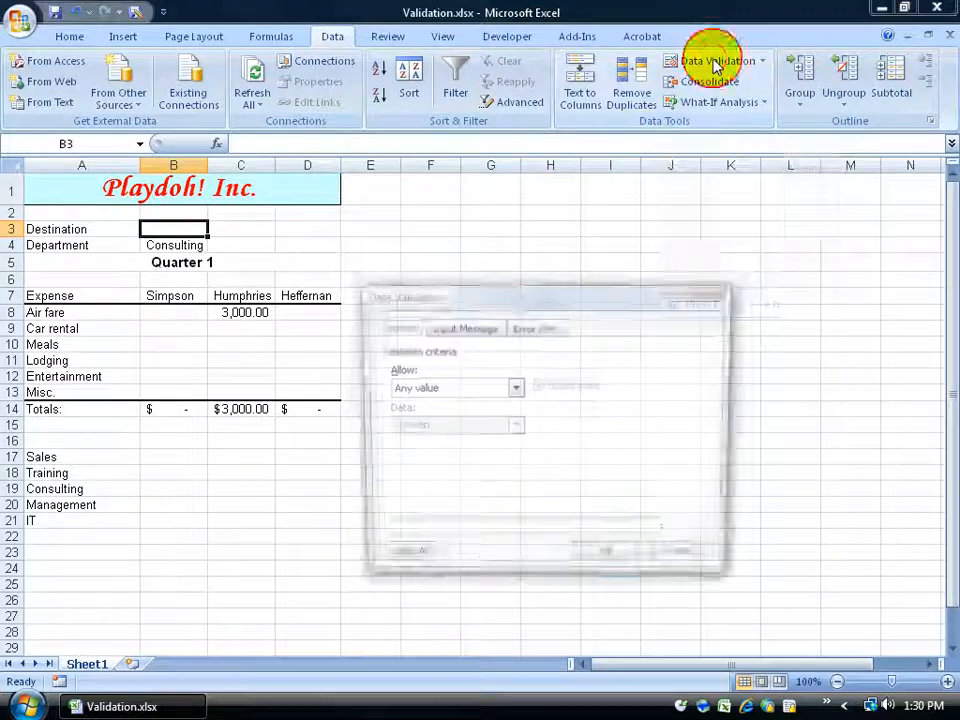
click(514, 389)
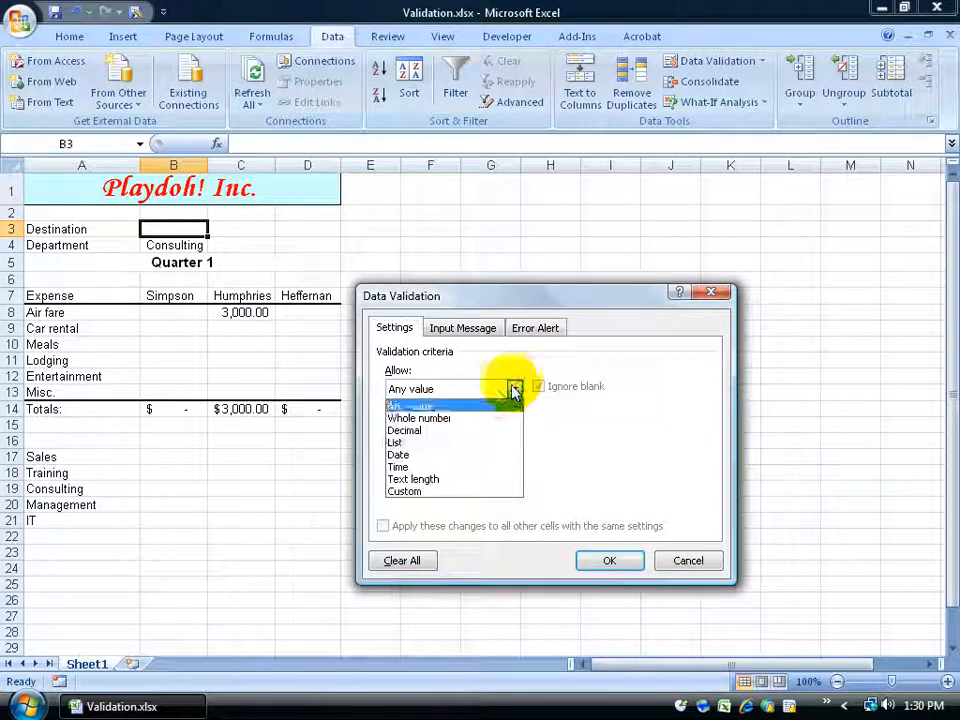
click(481, 480)
click(452, 464)
text(0)
key(Tab)
text(2)
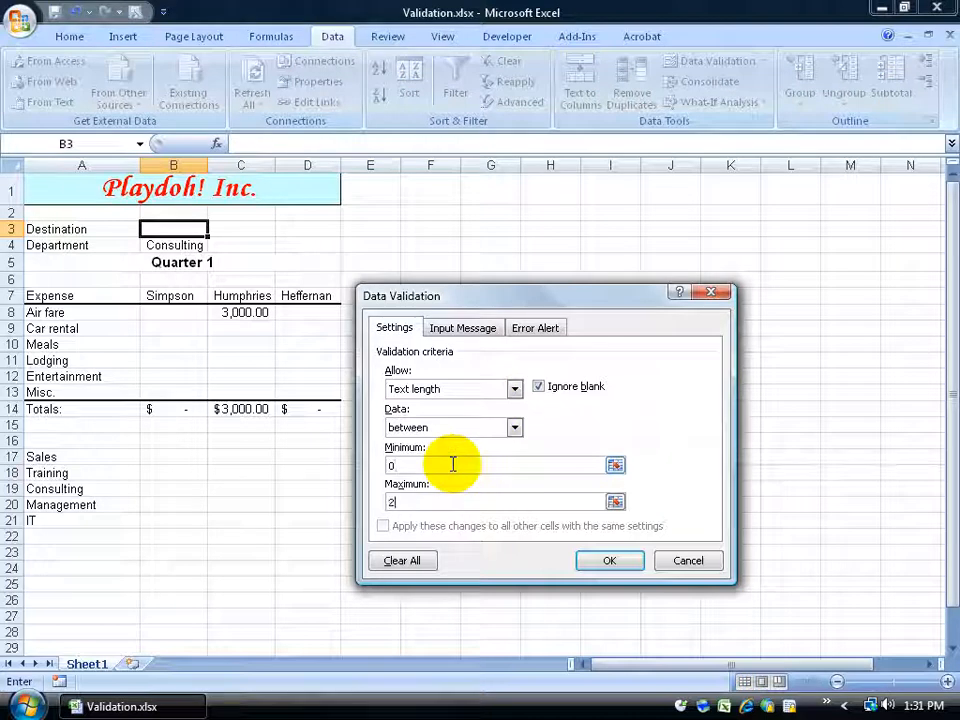
Add an input message title reading "For the state two letters" to the validation of cell B4
click(474, 330)
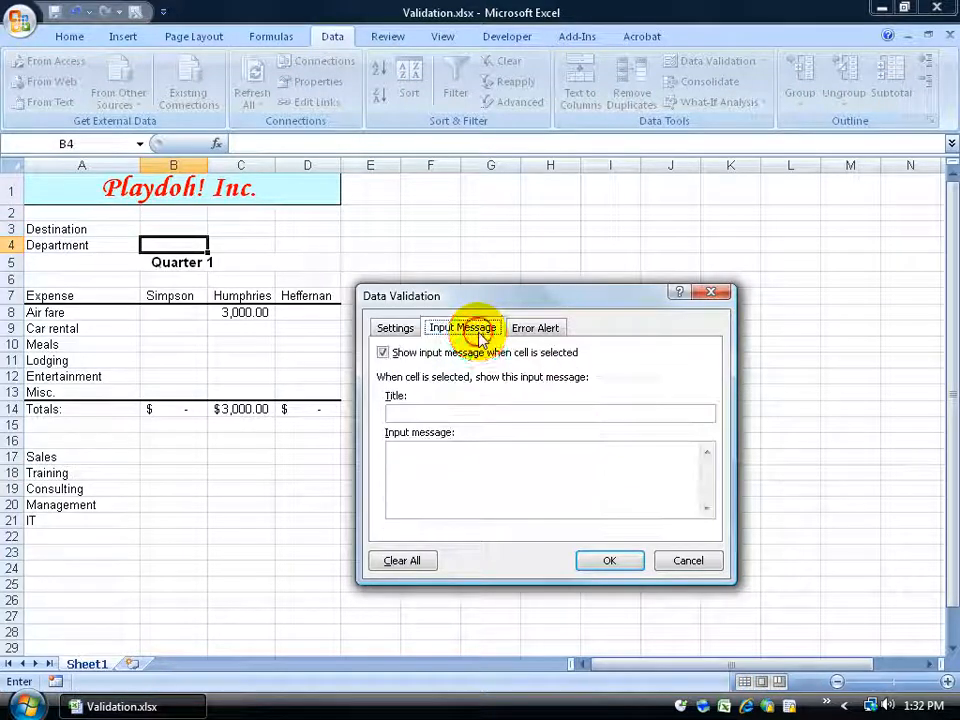
click(462, 411)
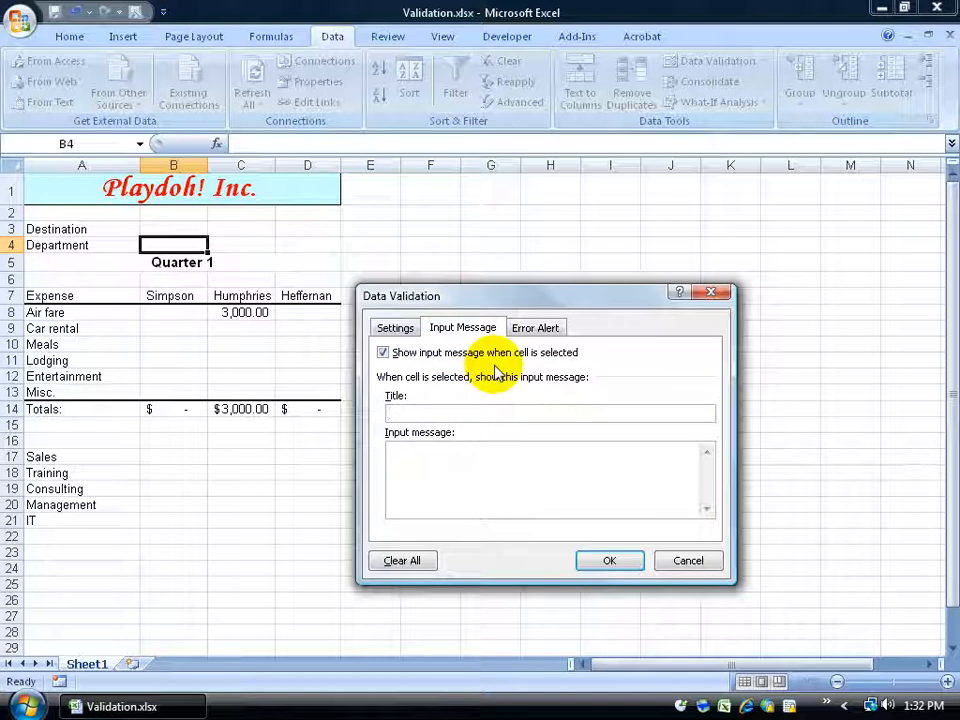
text(For the state two letters)
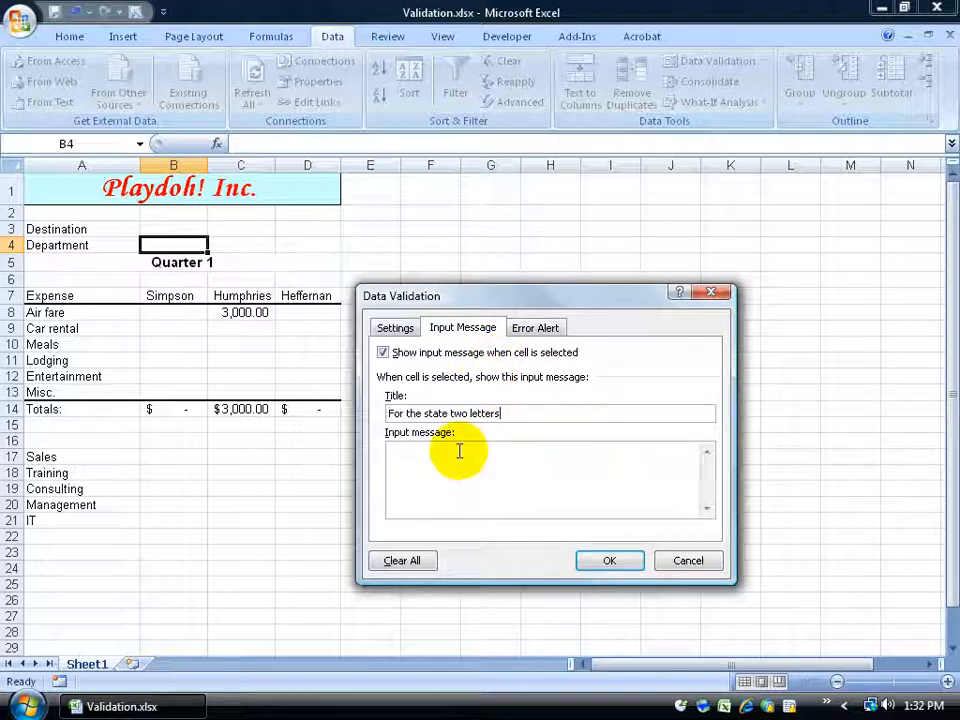
click(600, 563)
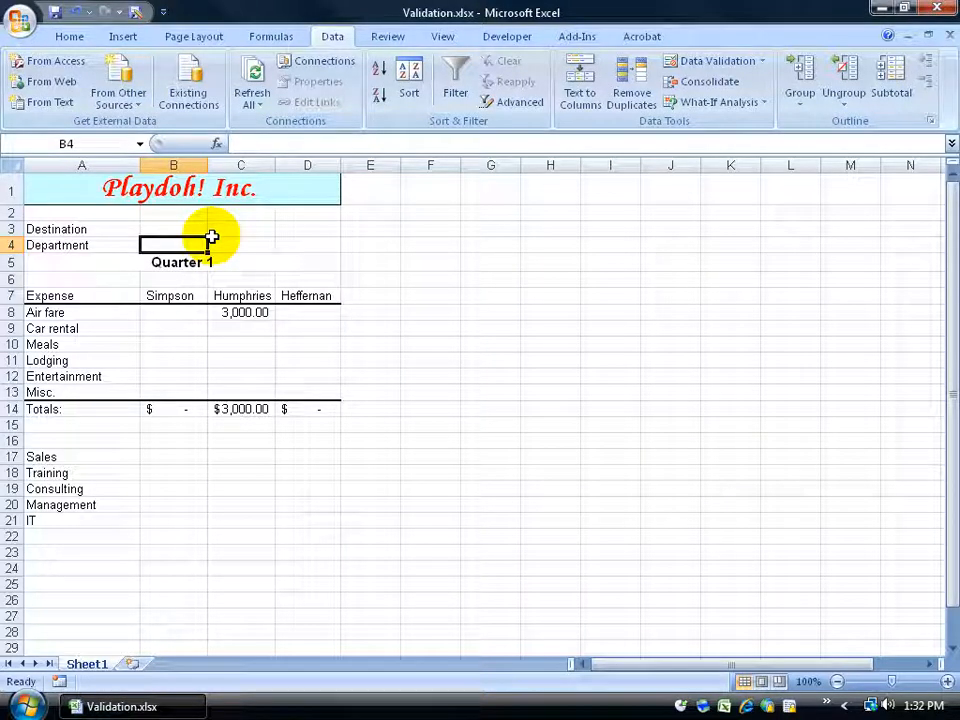
Add the input message text "California i.e. CA" to the validation of cell B4
click(720, 60)
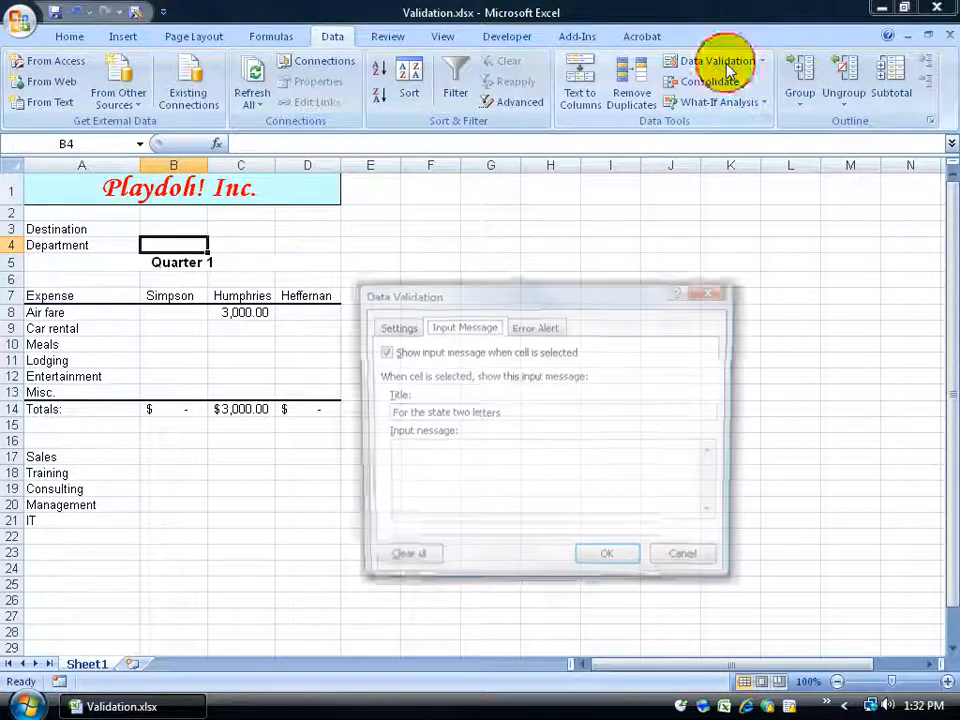
click(407, 452)
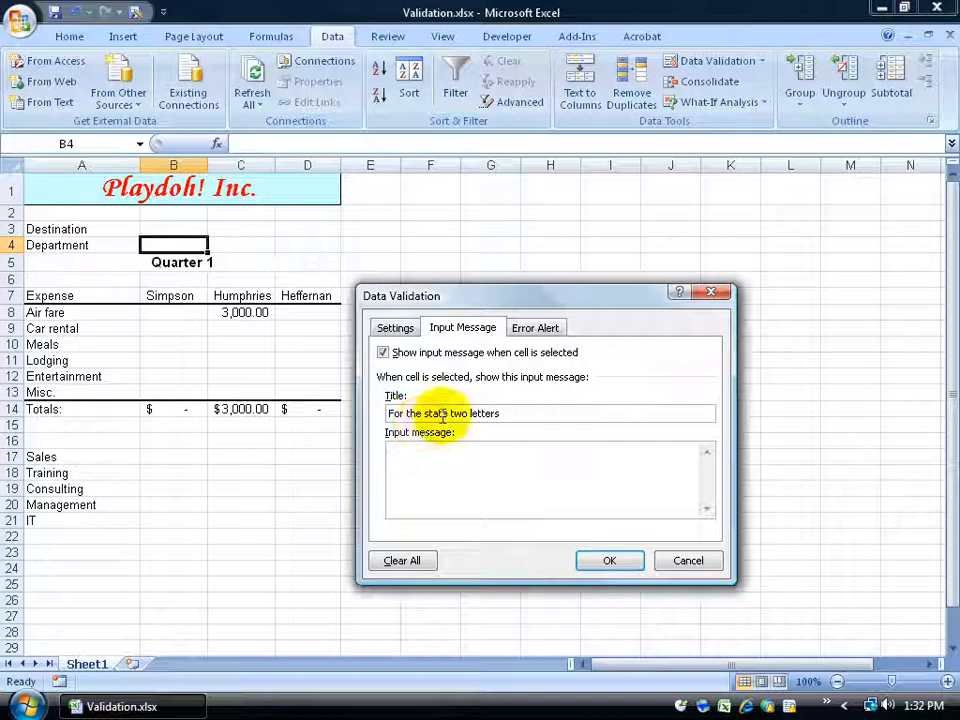
text(California i.e. CA)
click(602, 563)
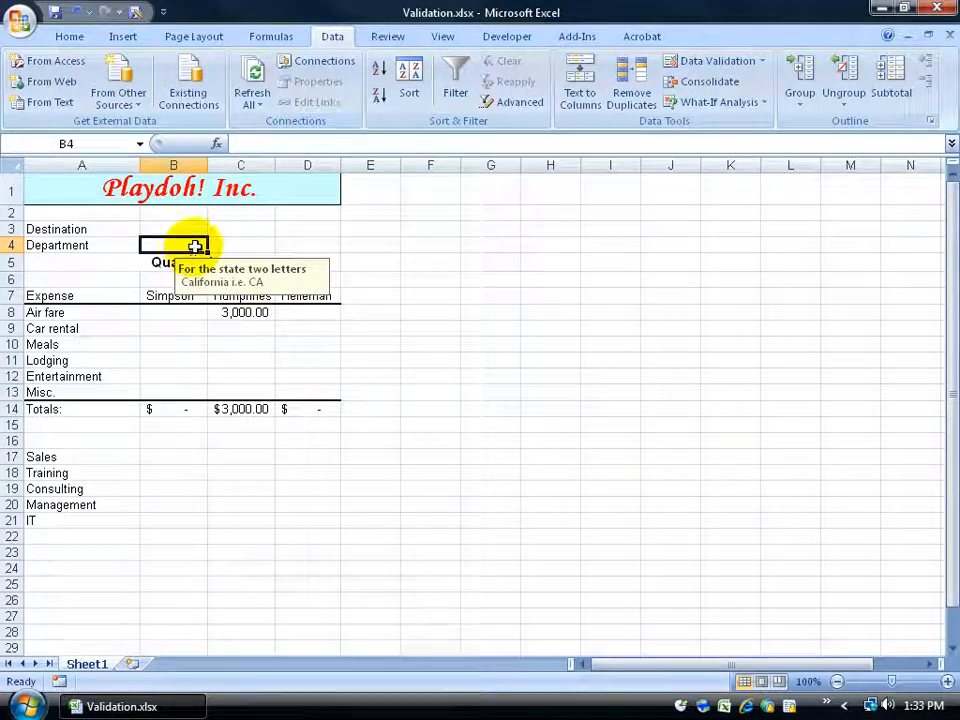
Test the text length rule by trying to enter Utah in cell B4, cancel it, and enter UT instead
text(Utah)
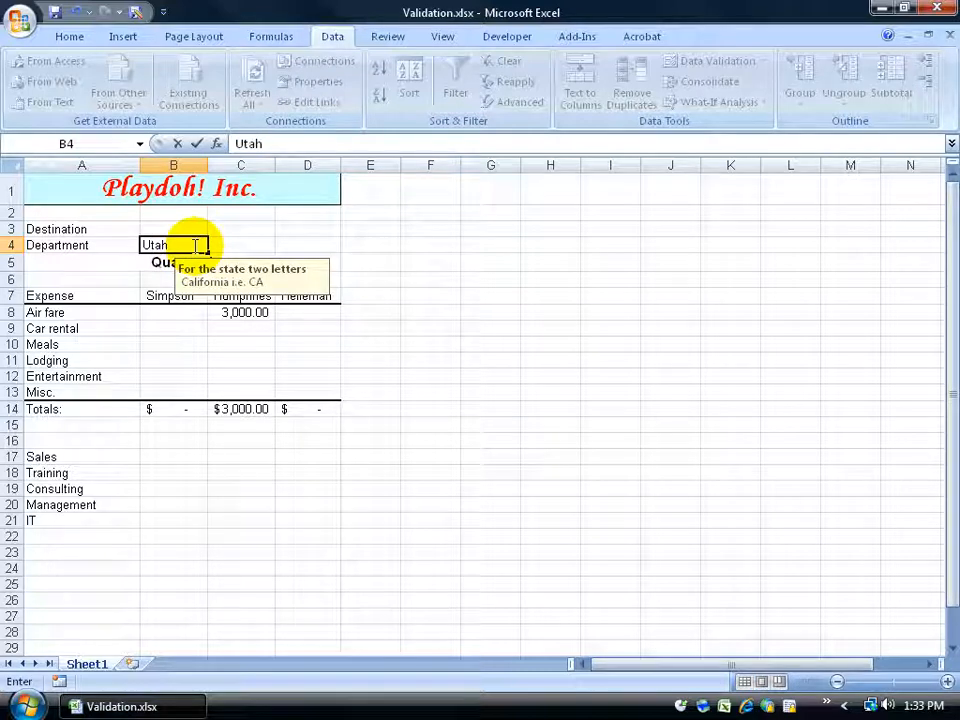
key(Return)
click(474, 401)
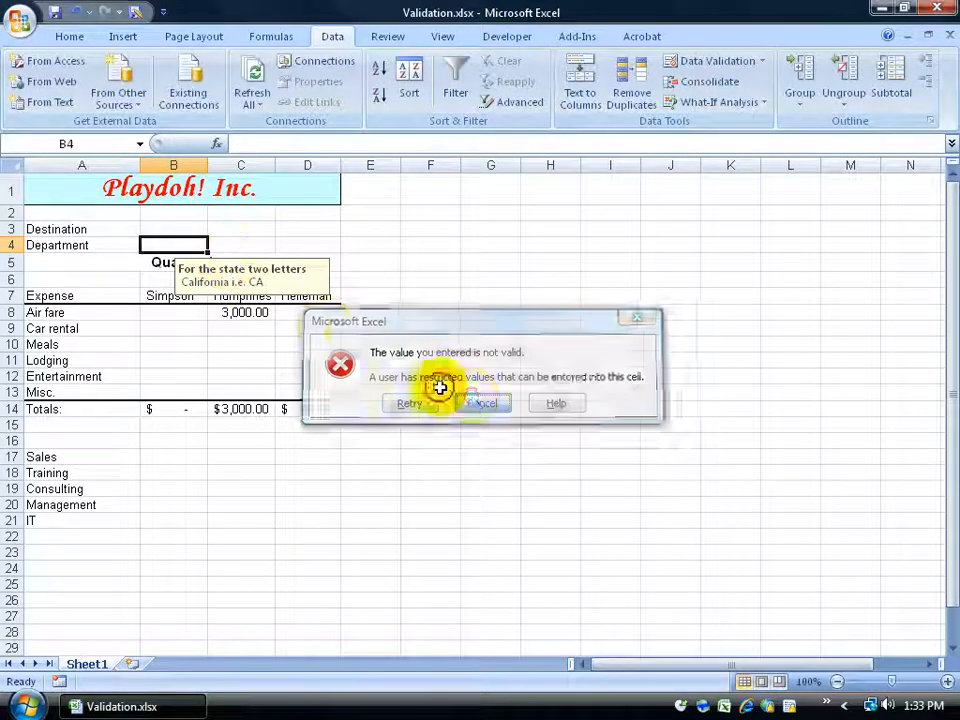
text(UT)
key(Return)
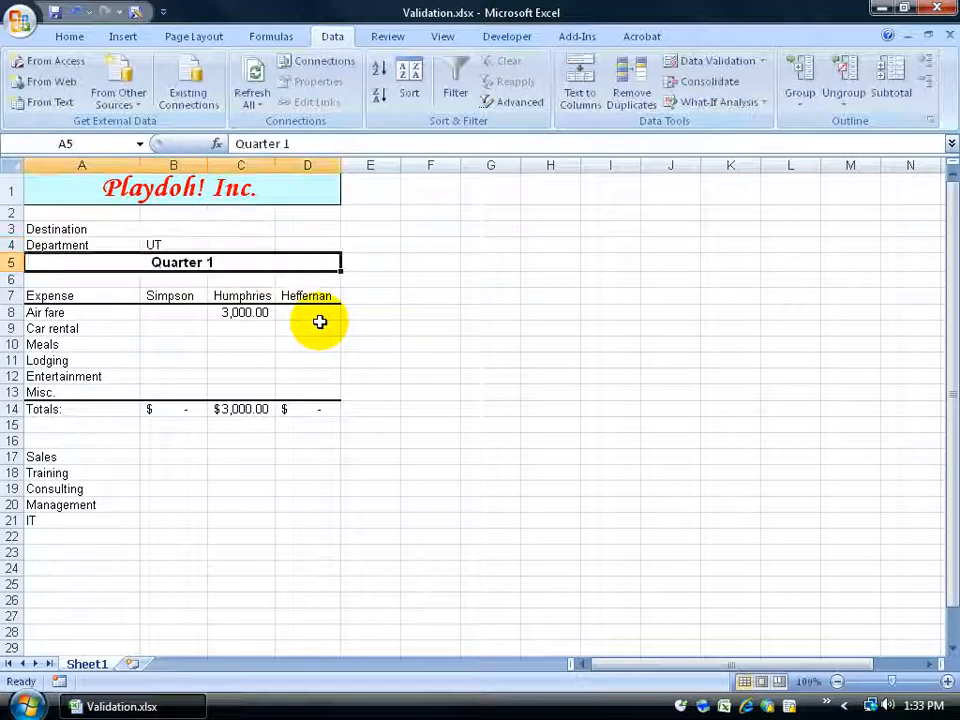